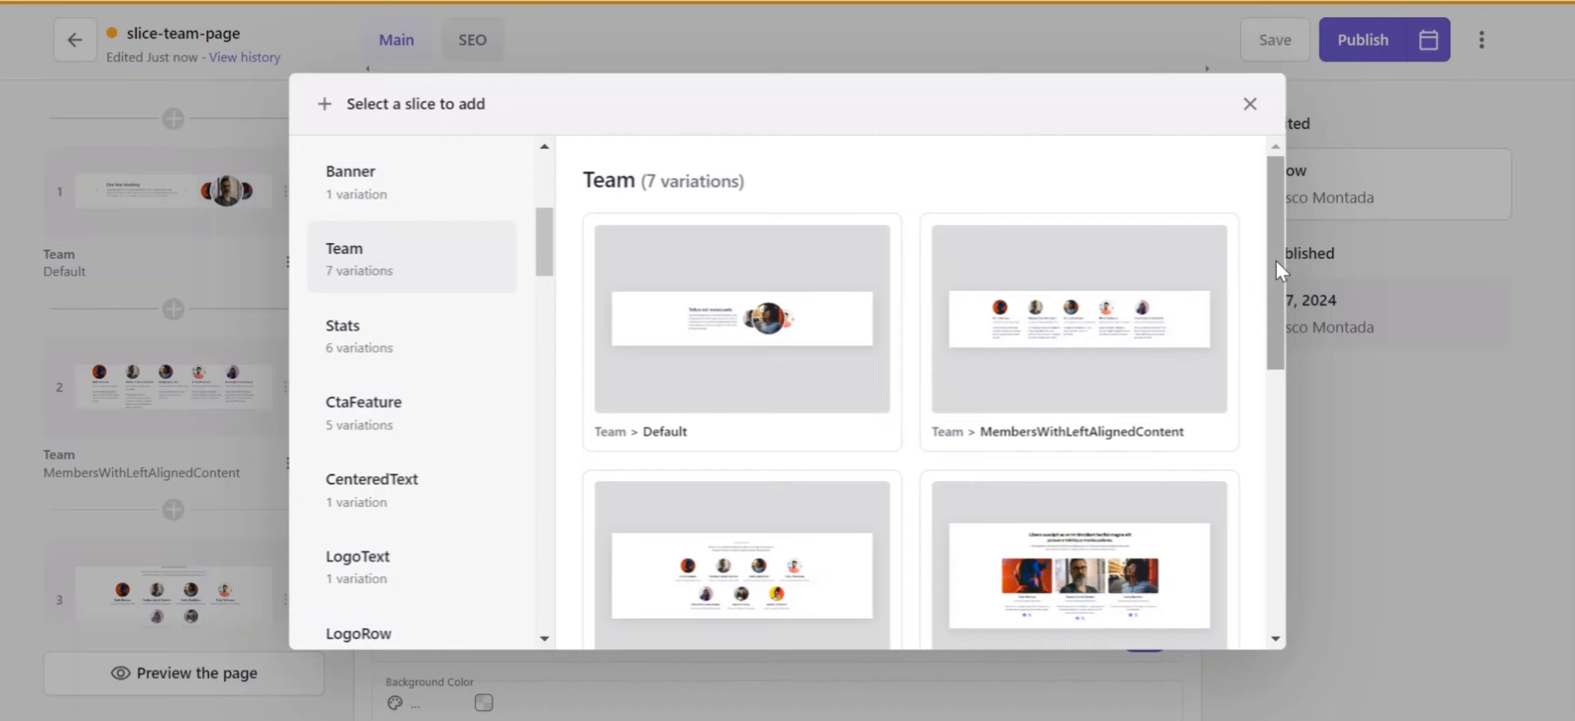
Step: Browse the seven Team slice variations in the add-slice dialog, then close it
left_click_drag(1276, 263, 1270, 348)
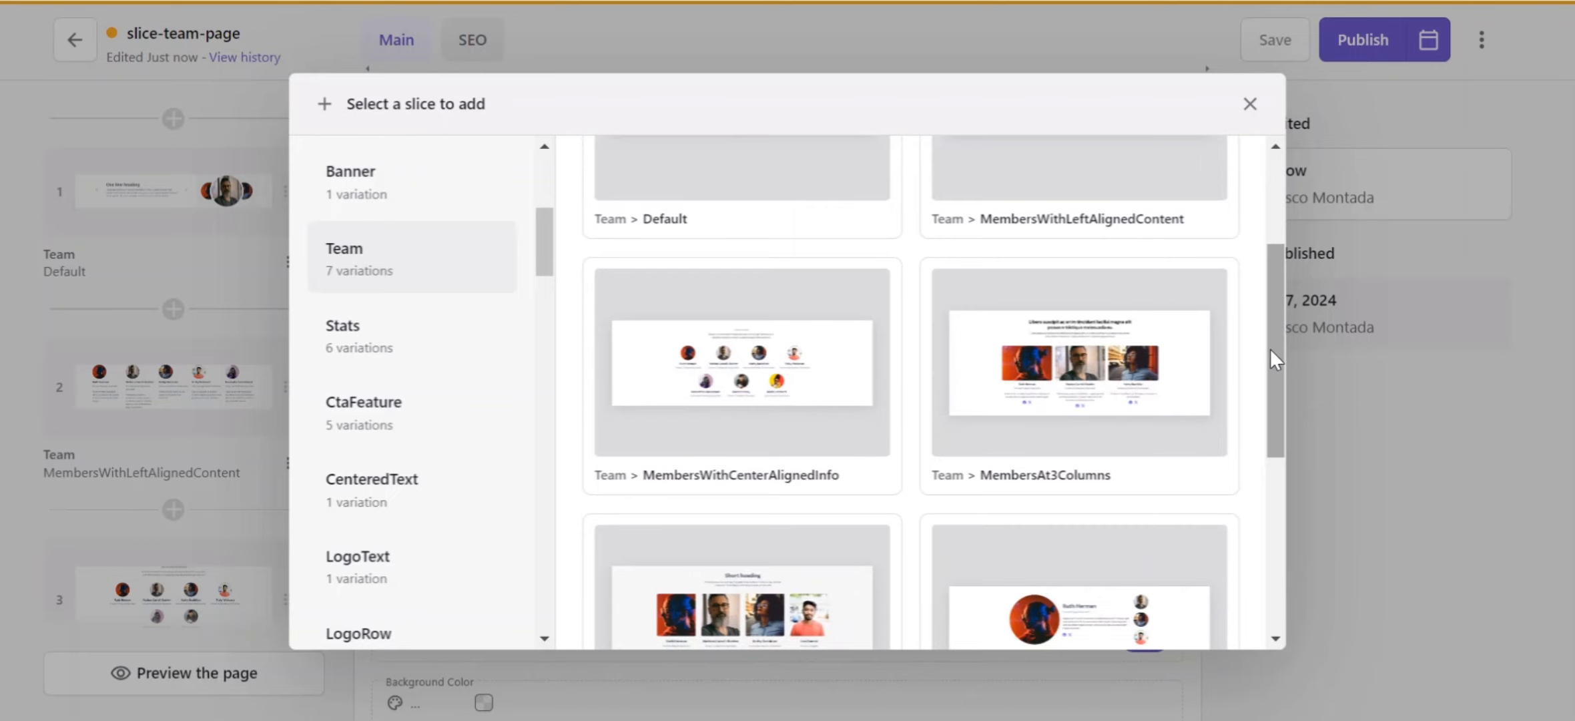
left_click_drag(1271, 348, 1260, 557)
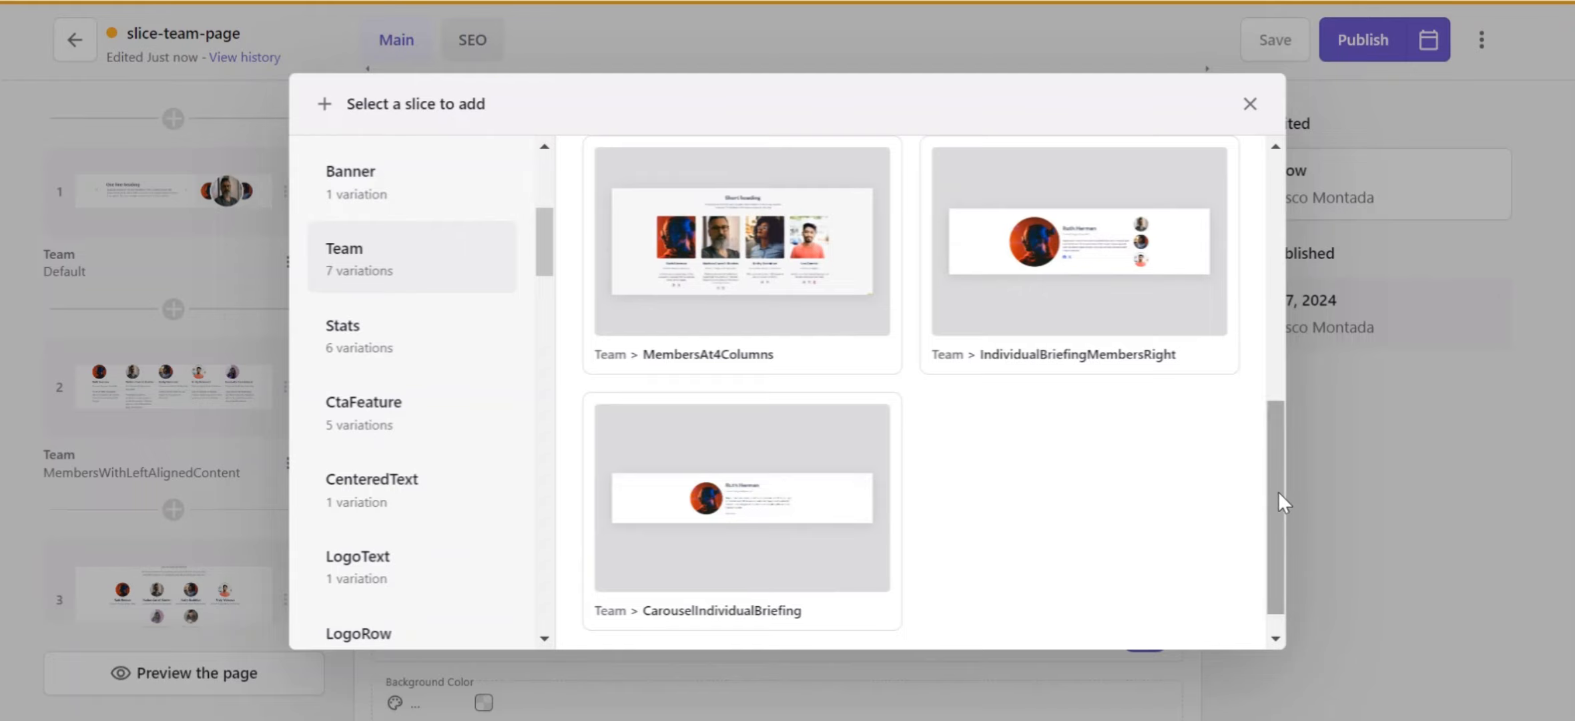
left_click_drag(1278, 493, 1261, 230)
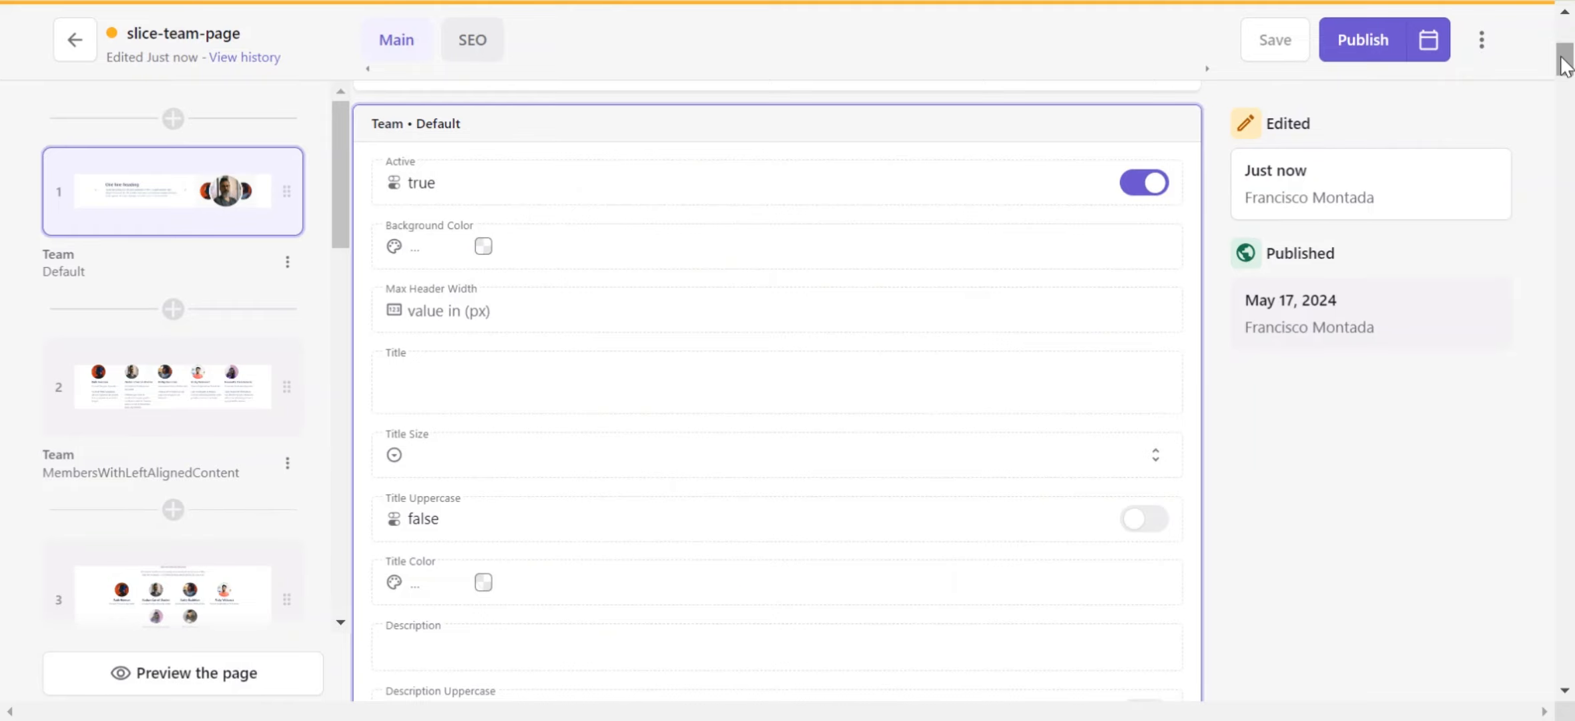
left_click_drag(1561, 58, 1561, 51)
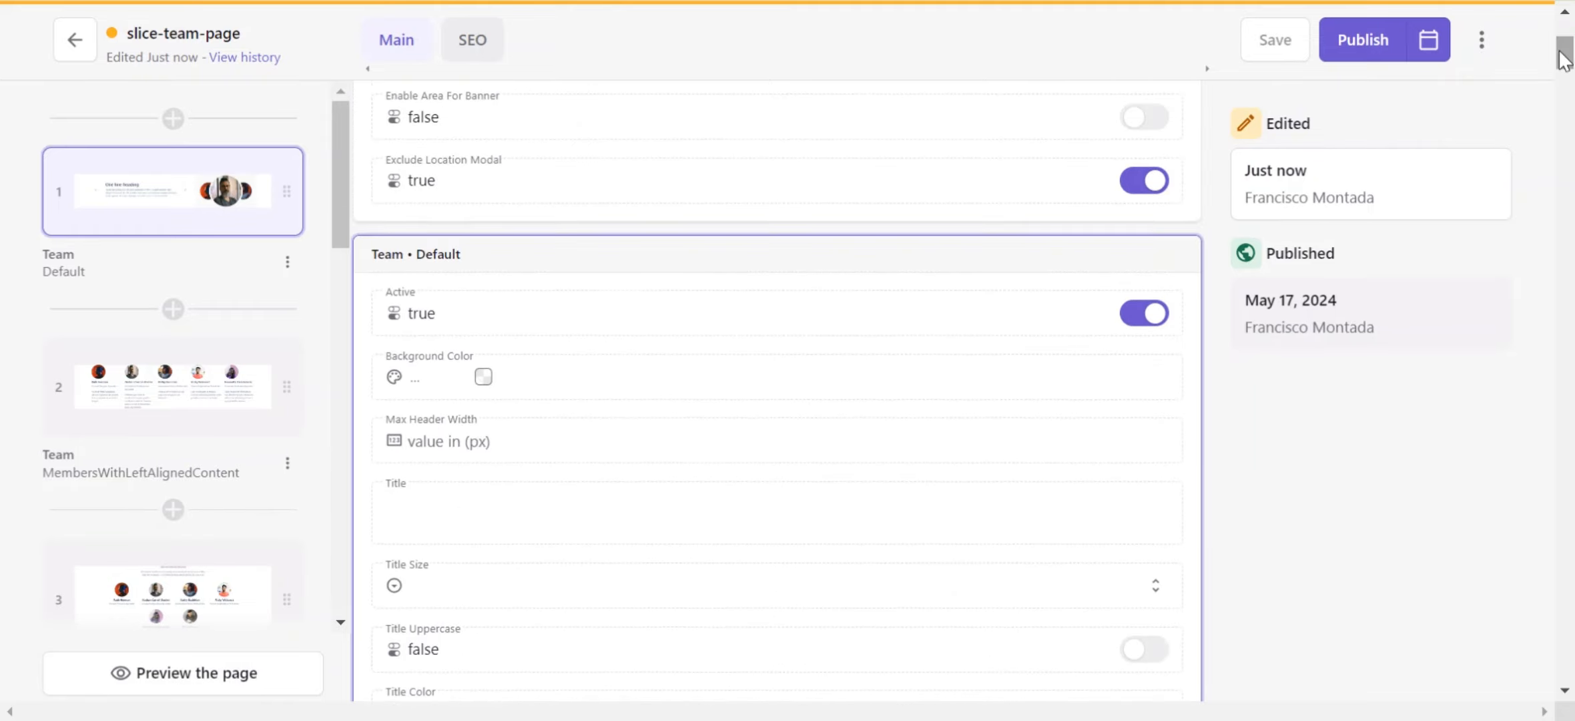
Step: Open the Team Default slice's background color picker and dismiss it without choosing a color
left_click(484, 378)
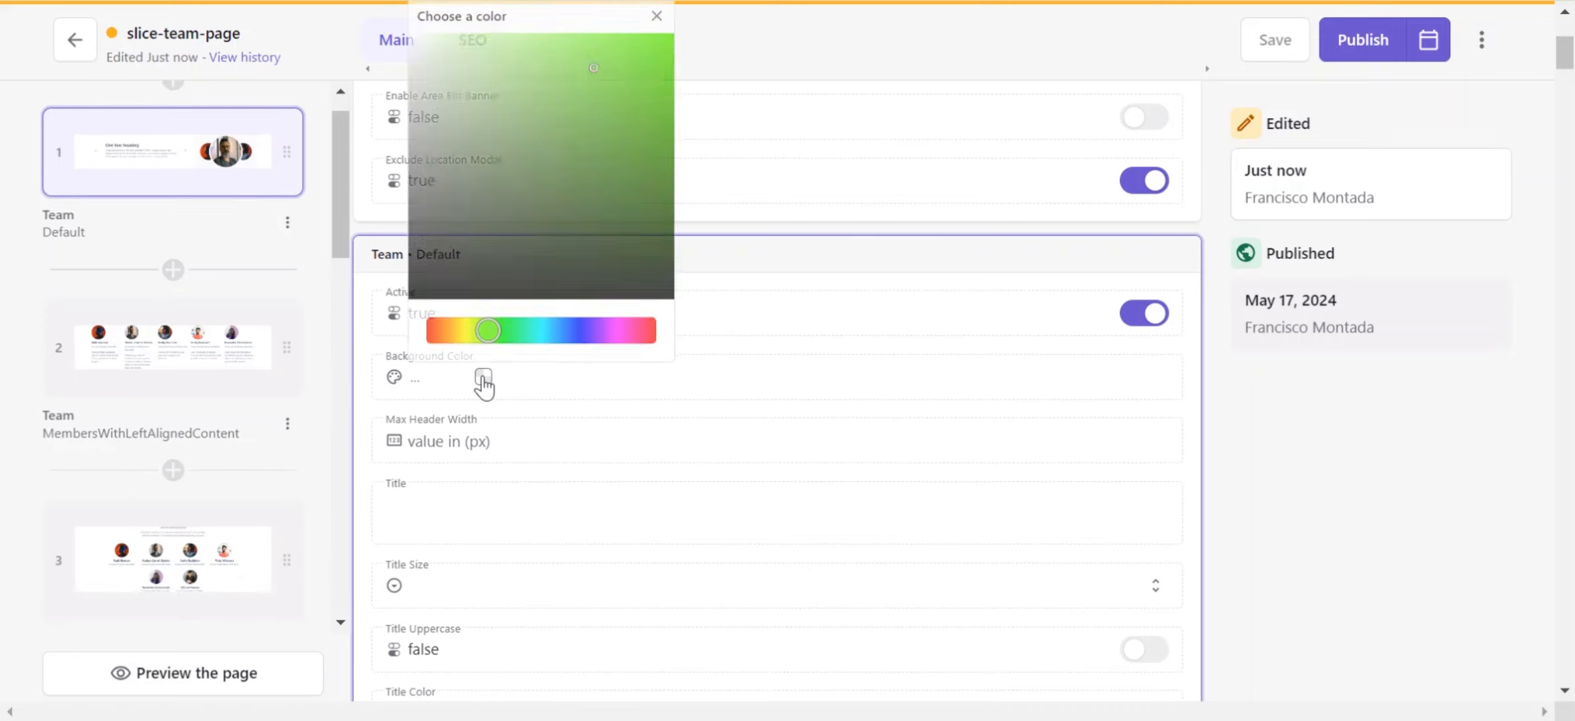
left_click(587, 406)
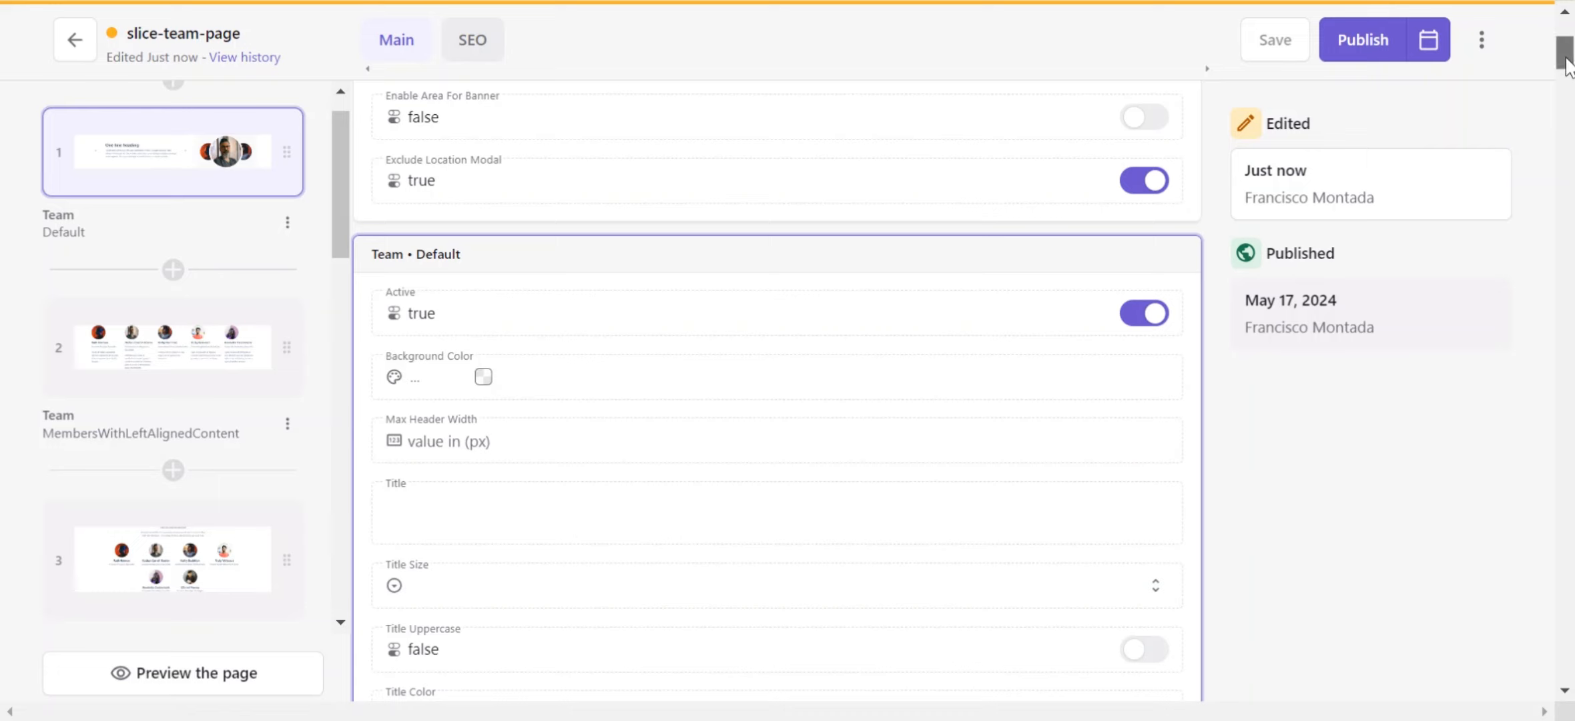
left_click_drag(1565, 64, 1565, 80)
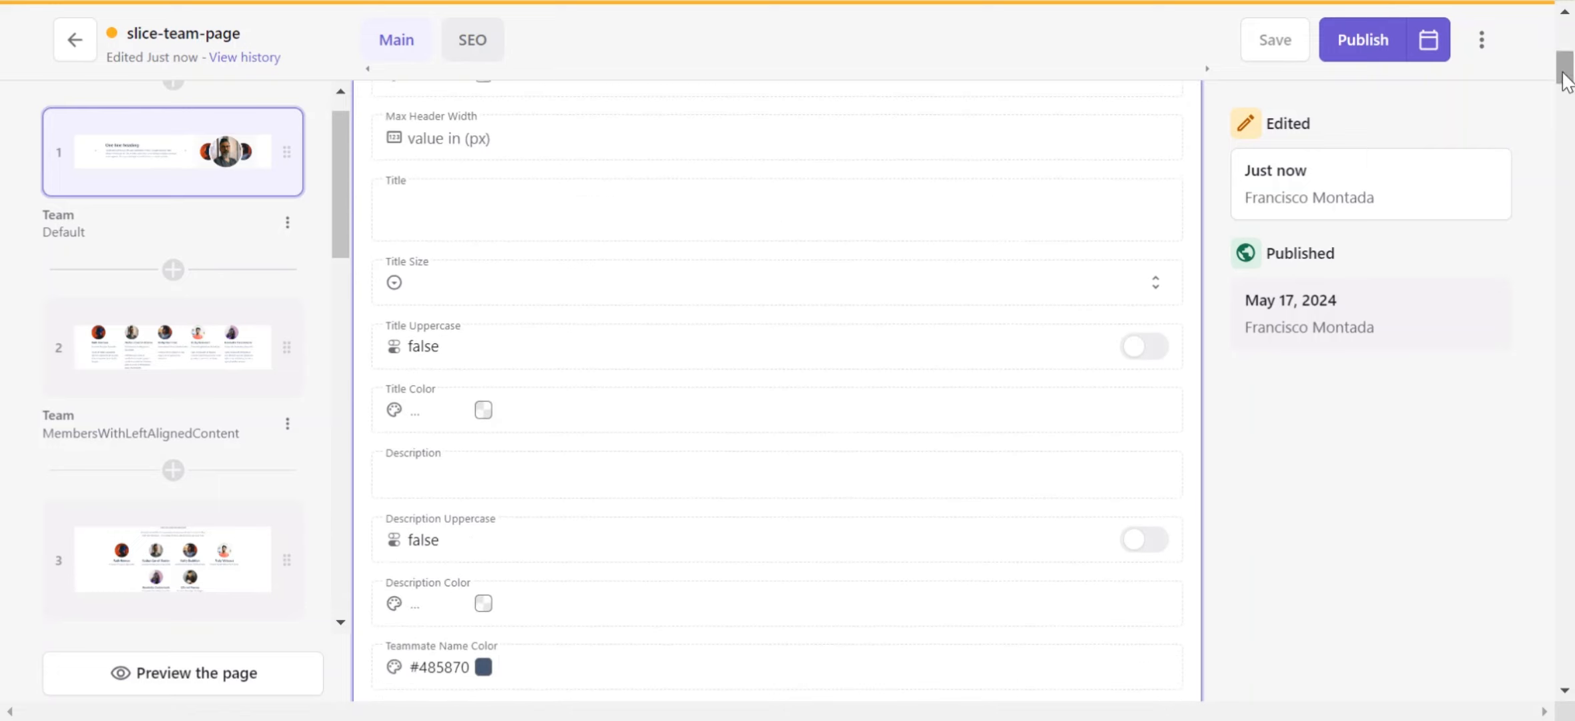
Step: Open the Title Size options and the Title Color picker of the Default slice without changing them
left_click(871, 301)
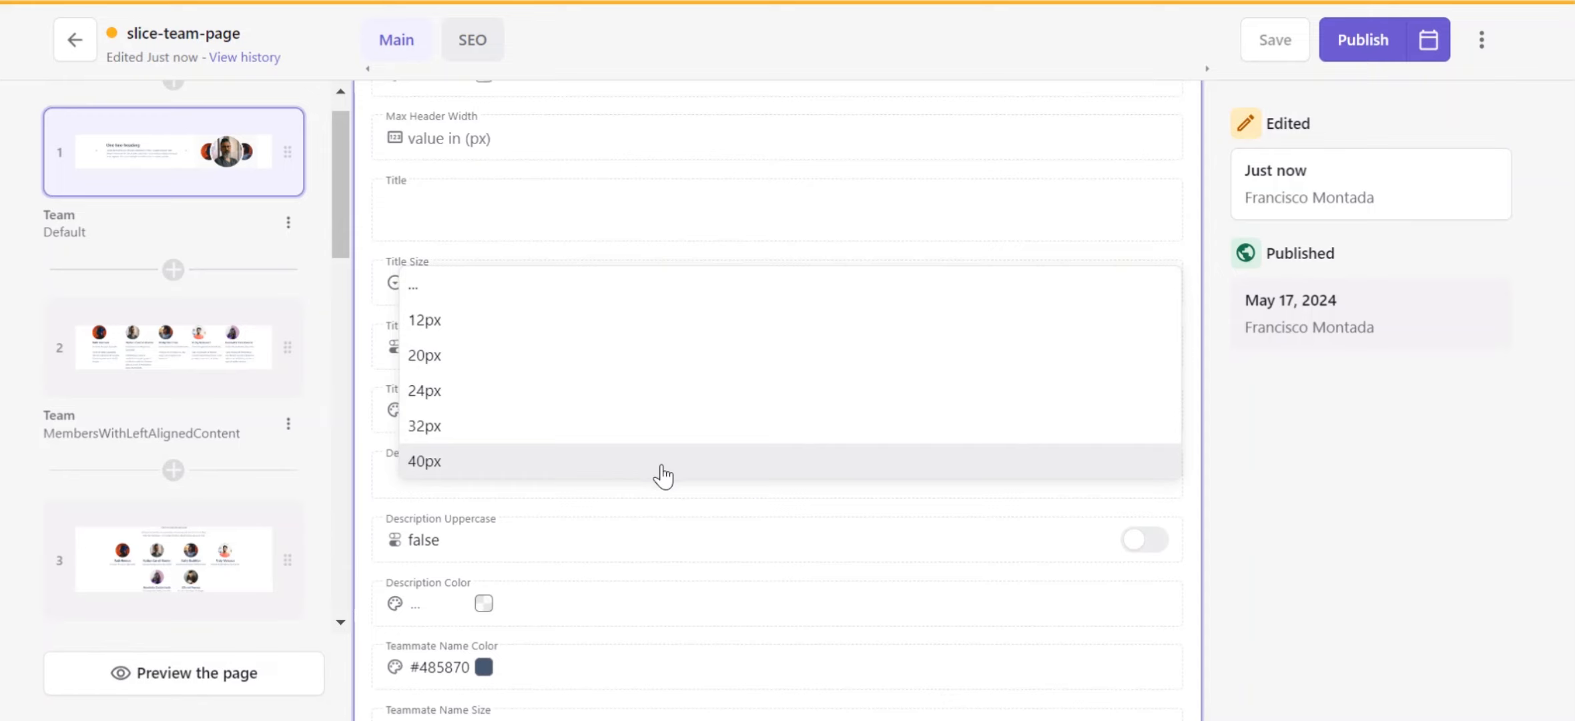
left_click(1273, 438)
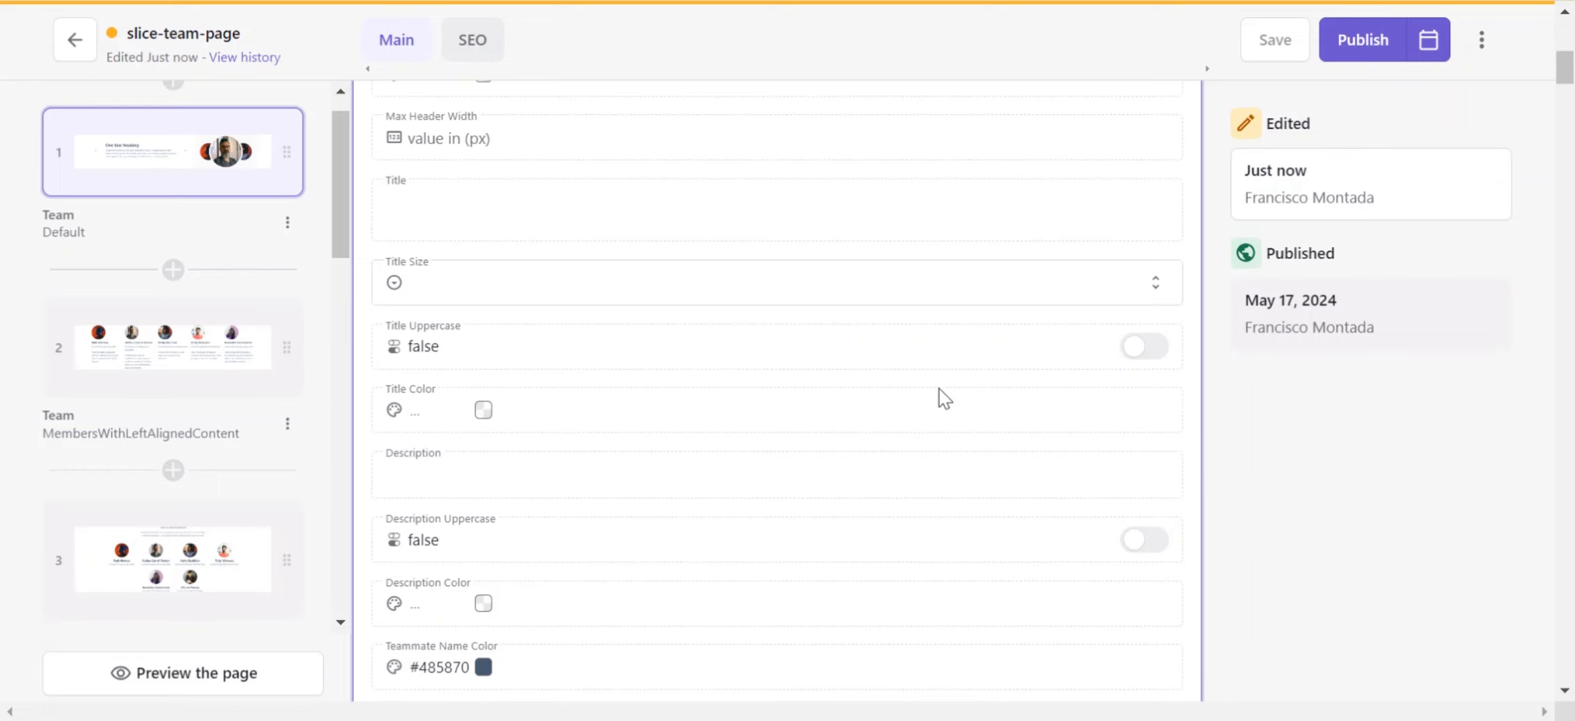
left_click(484, 410)
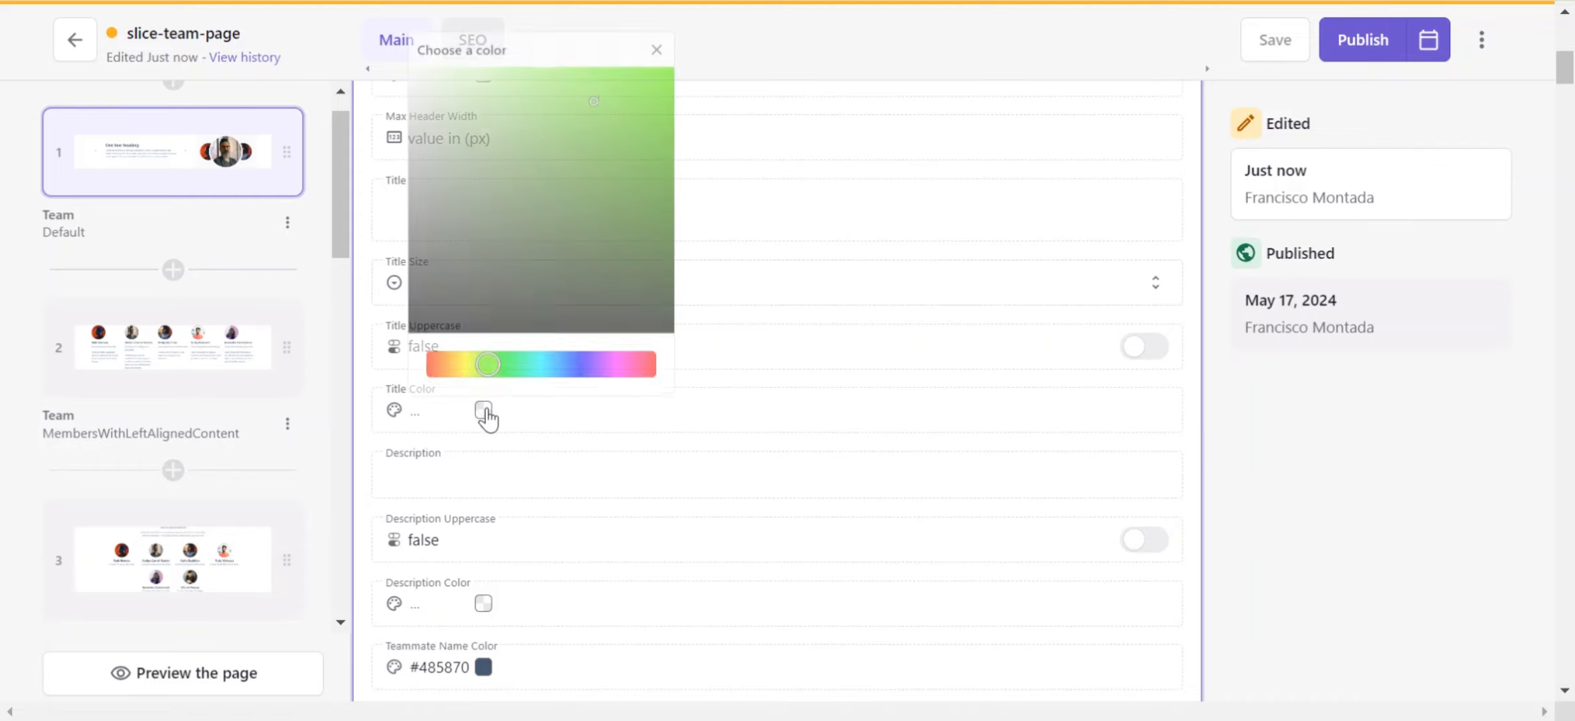
left_click(576, 443)
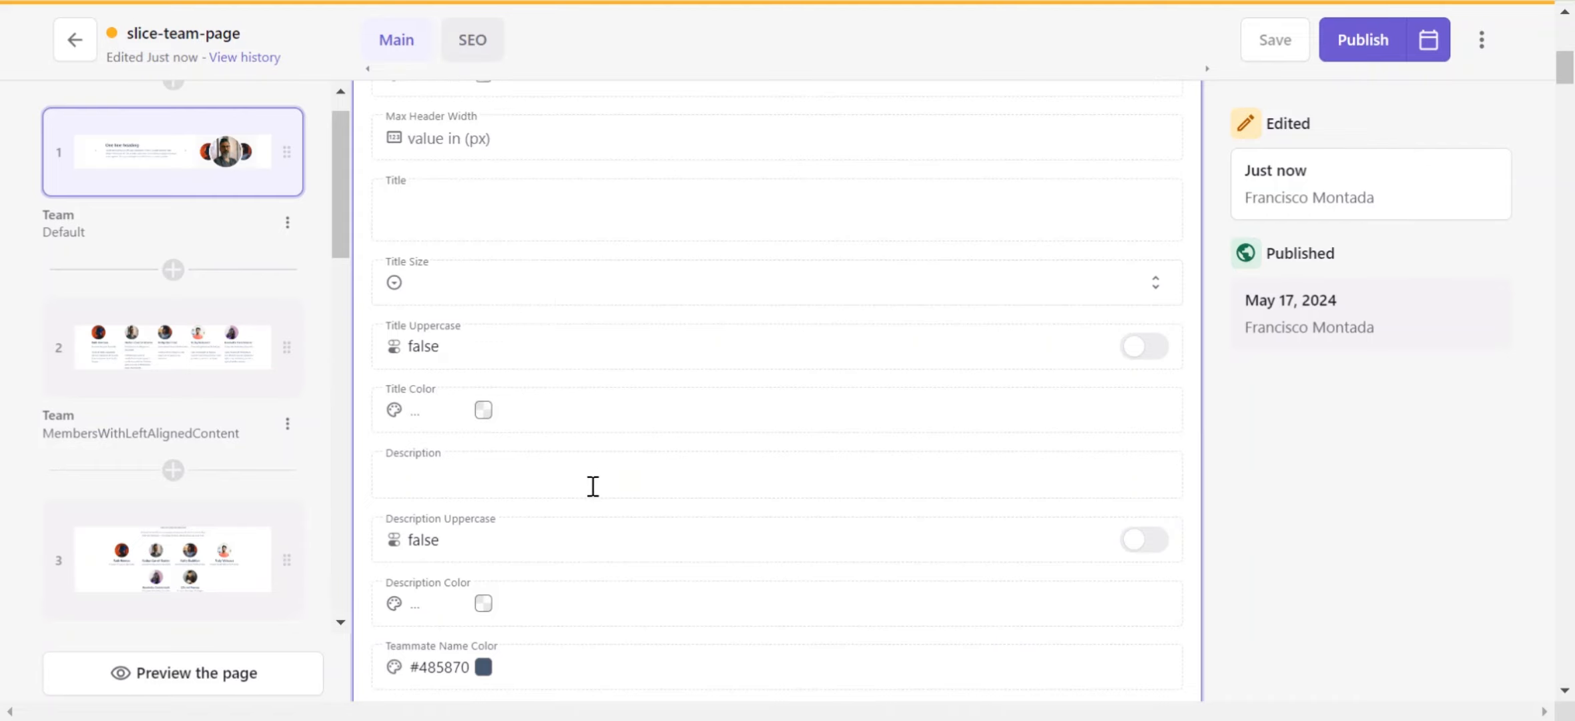
Step: Examine the teammate name, position, info color, border, padding and bottom spacing settings of the Default slice
scroll(592, 486, "down", 1)
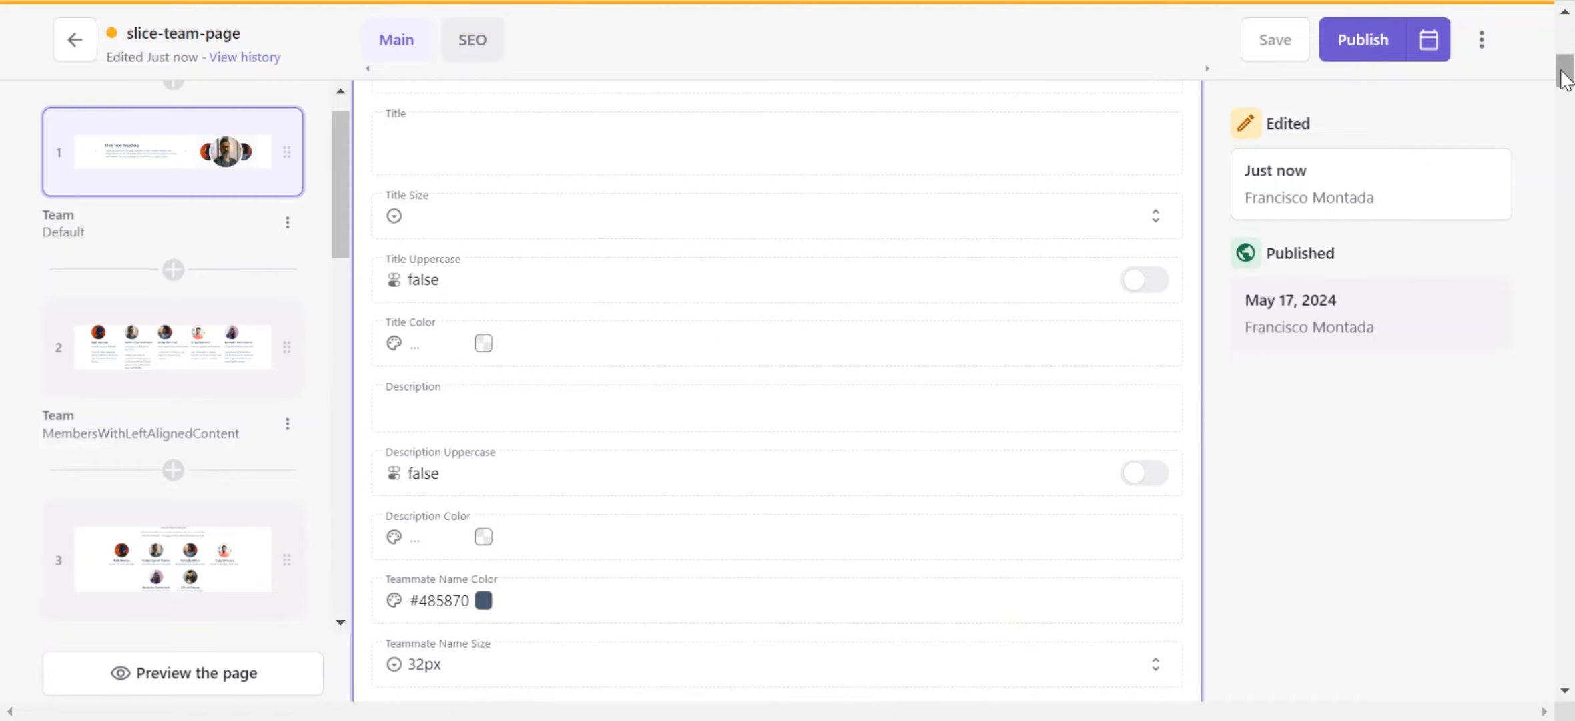
left_click_drag(1565, 78, 1565, 83)
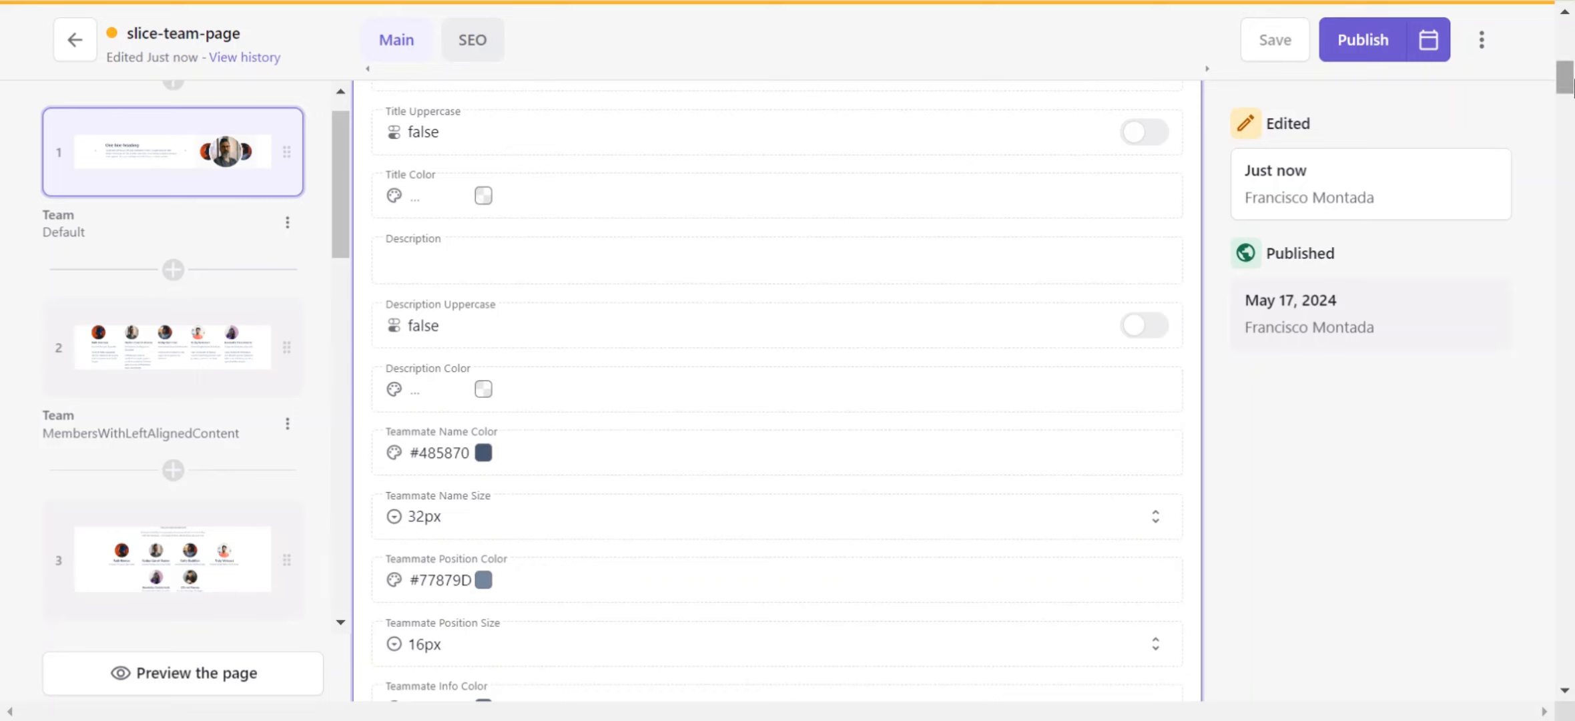
left_click_drag(1572, 77, 1570, 95)
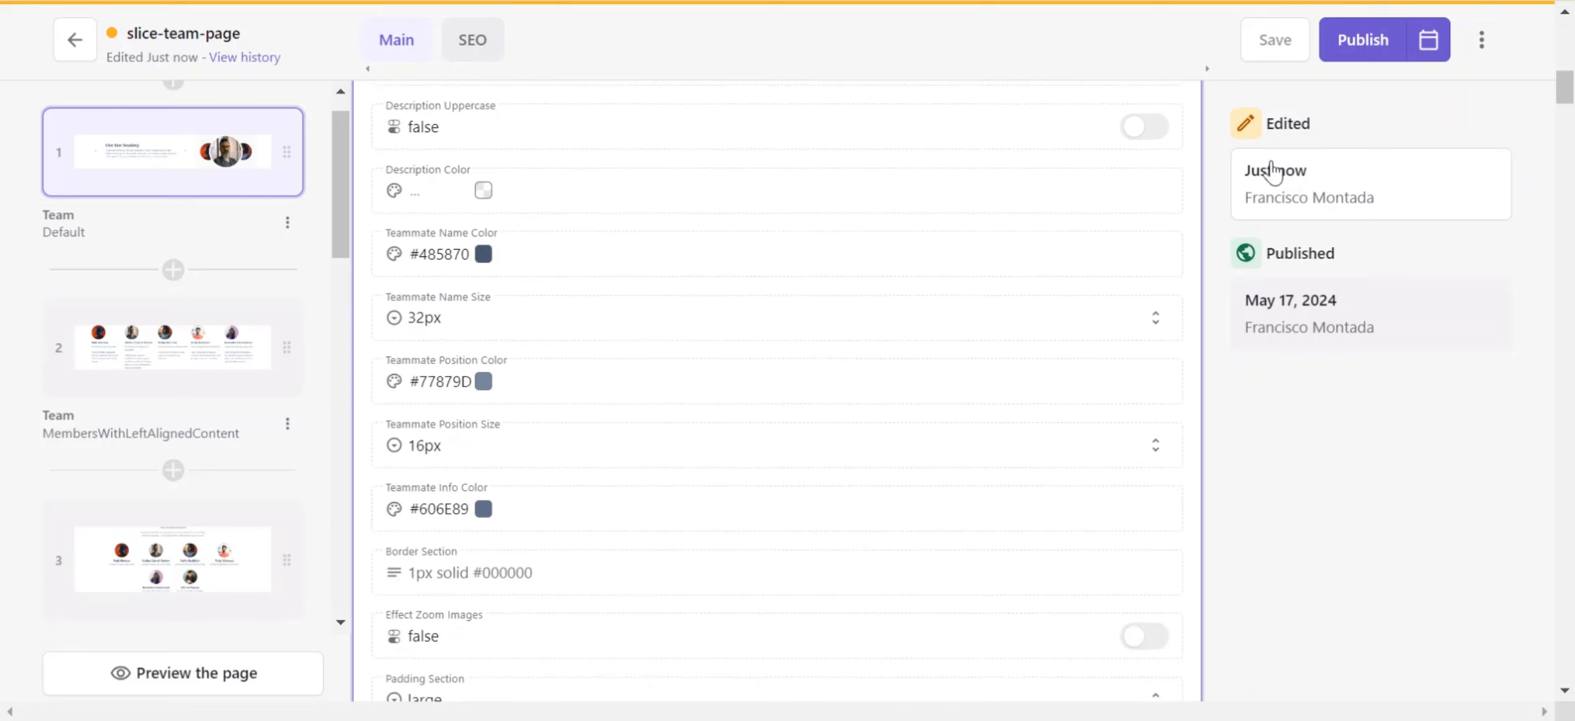
left_click(509, 463)
left_click(566, 392)
left_click_drag(1568, 94, 1567, 104)
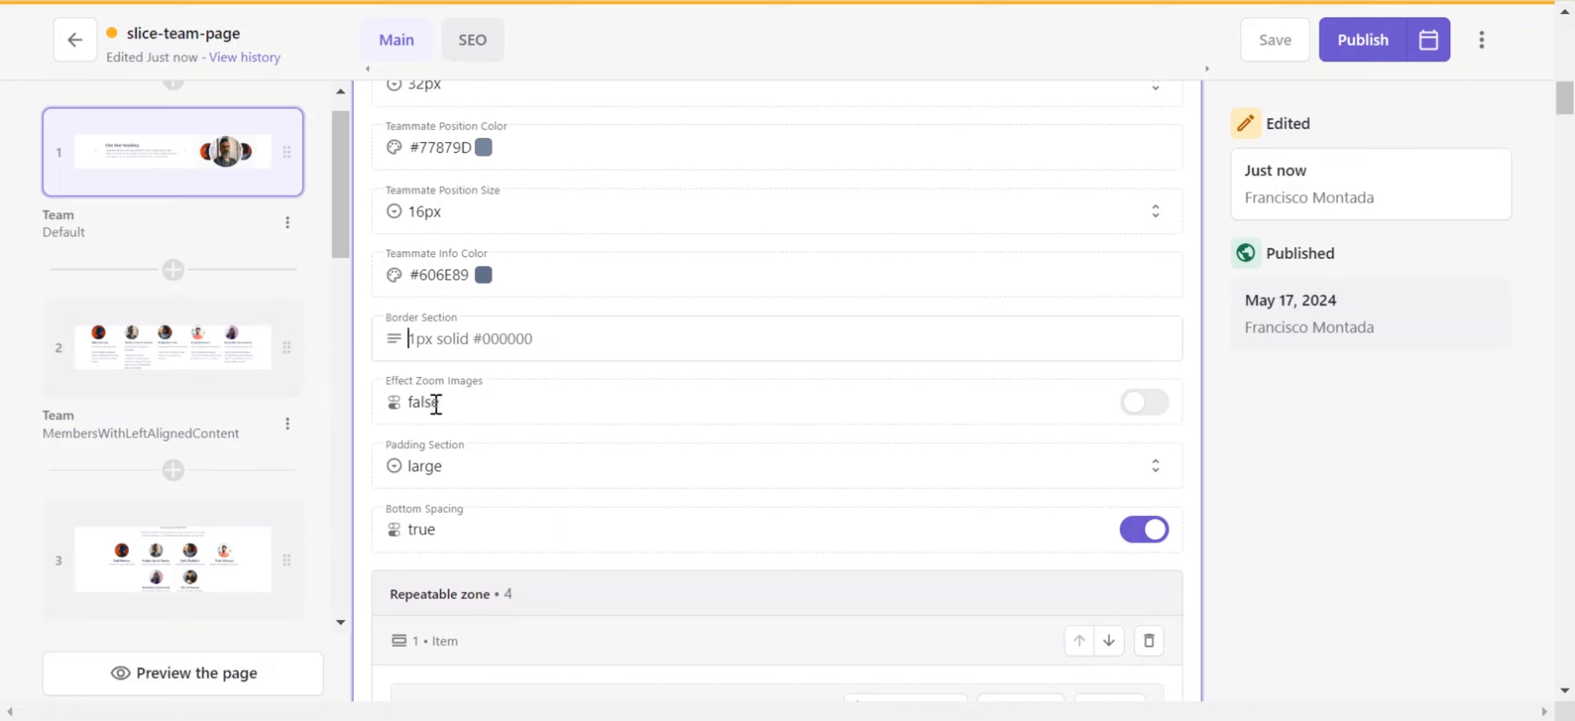
left_click(489, 485)
left_click(581, 419)
left_click_drag(1560, 85, 1560, 95)
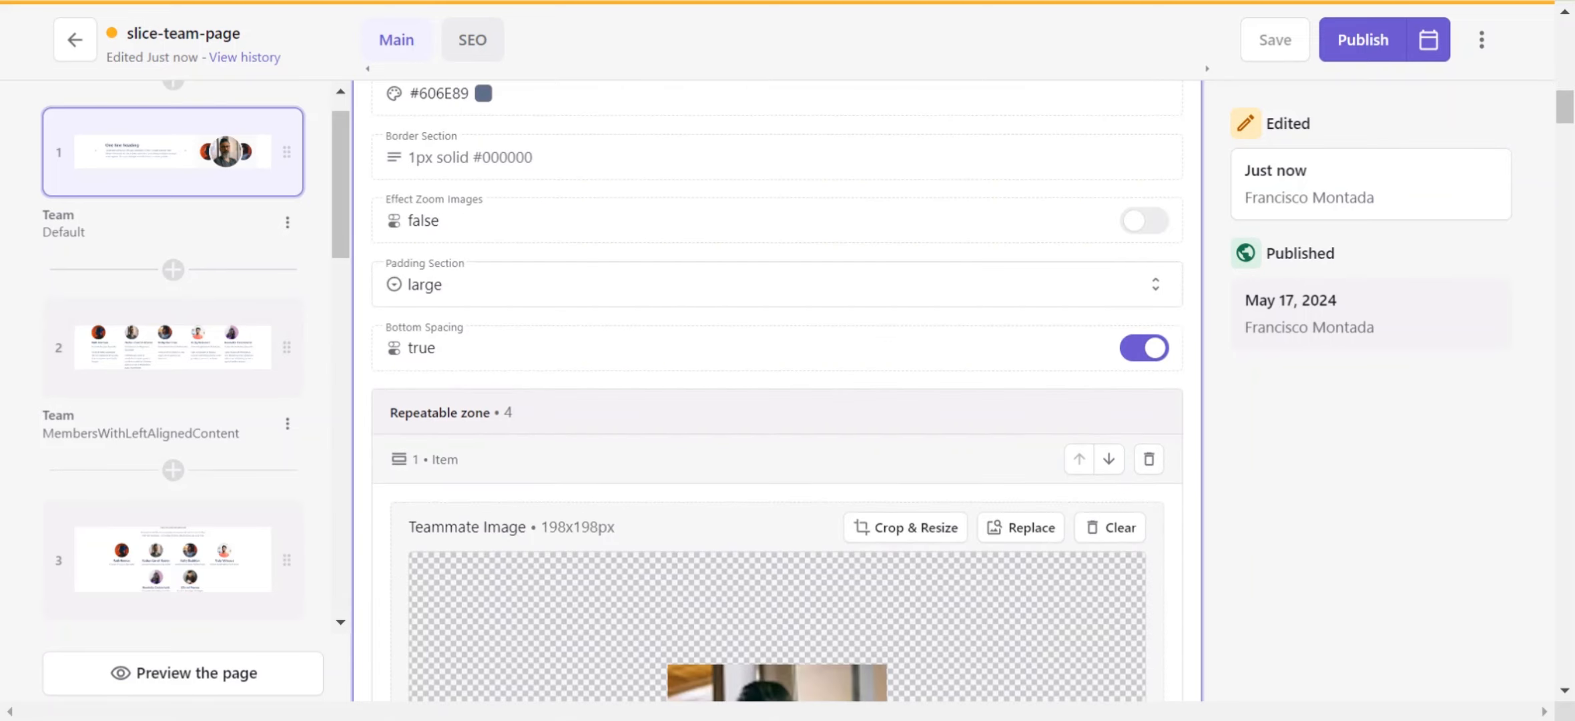
Step: Examine the repeatable teammate items of the Default slice: image, alt text, name, position, info and link
scroll(446, 130, "down", 4)
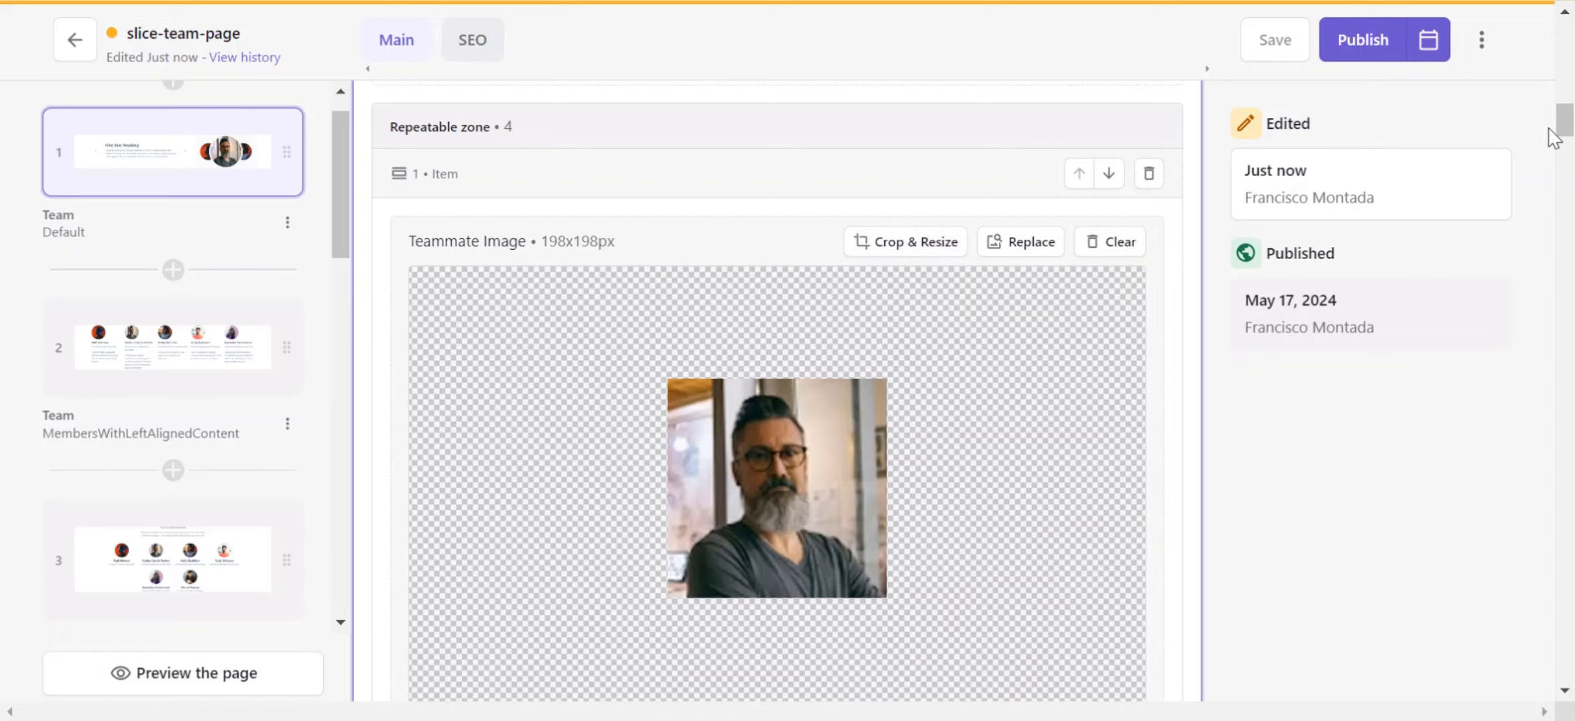
left_click_drag(1564, 133, 1569, 153)
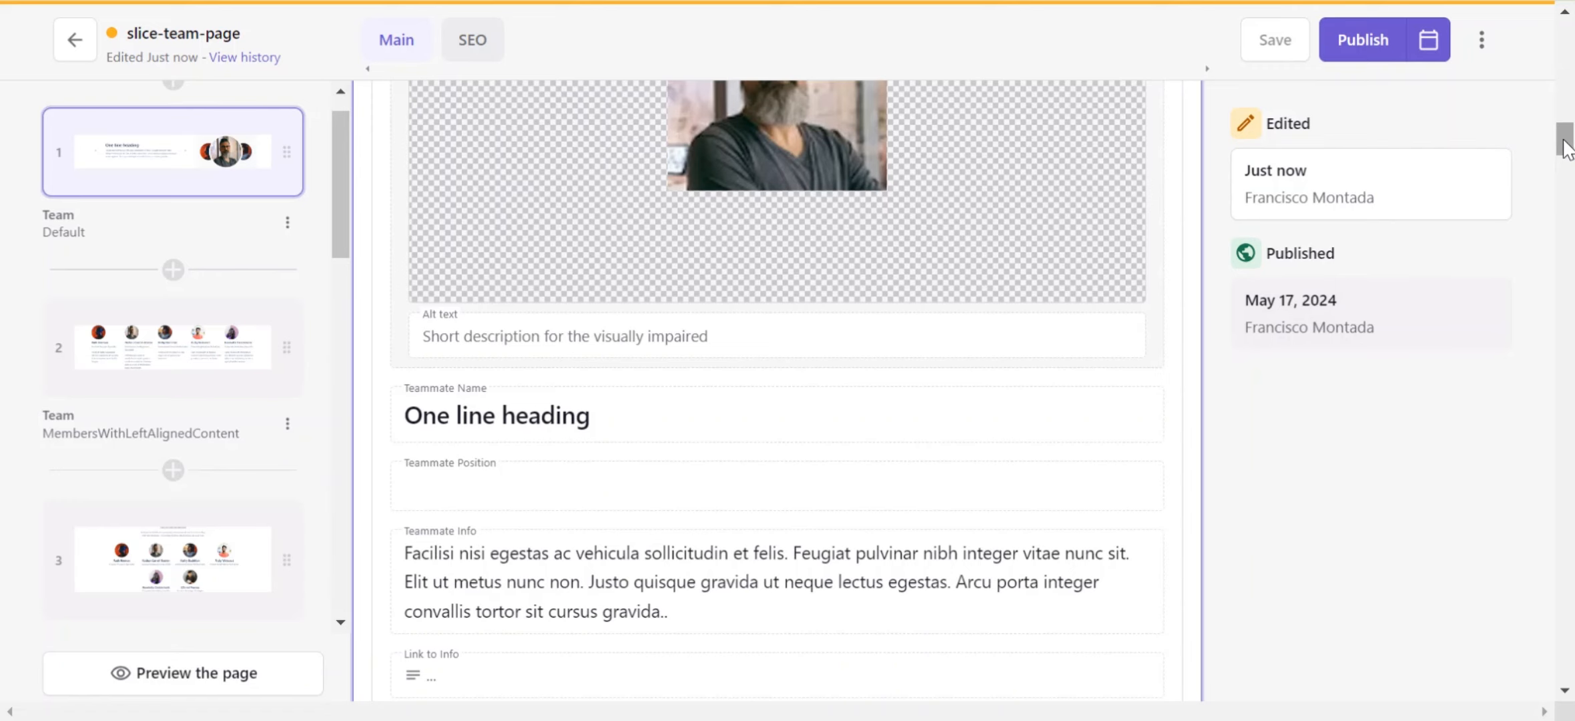
left_click_drag(1564, 140, 1563, 148)
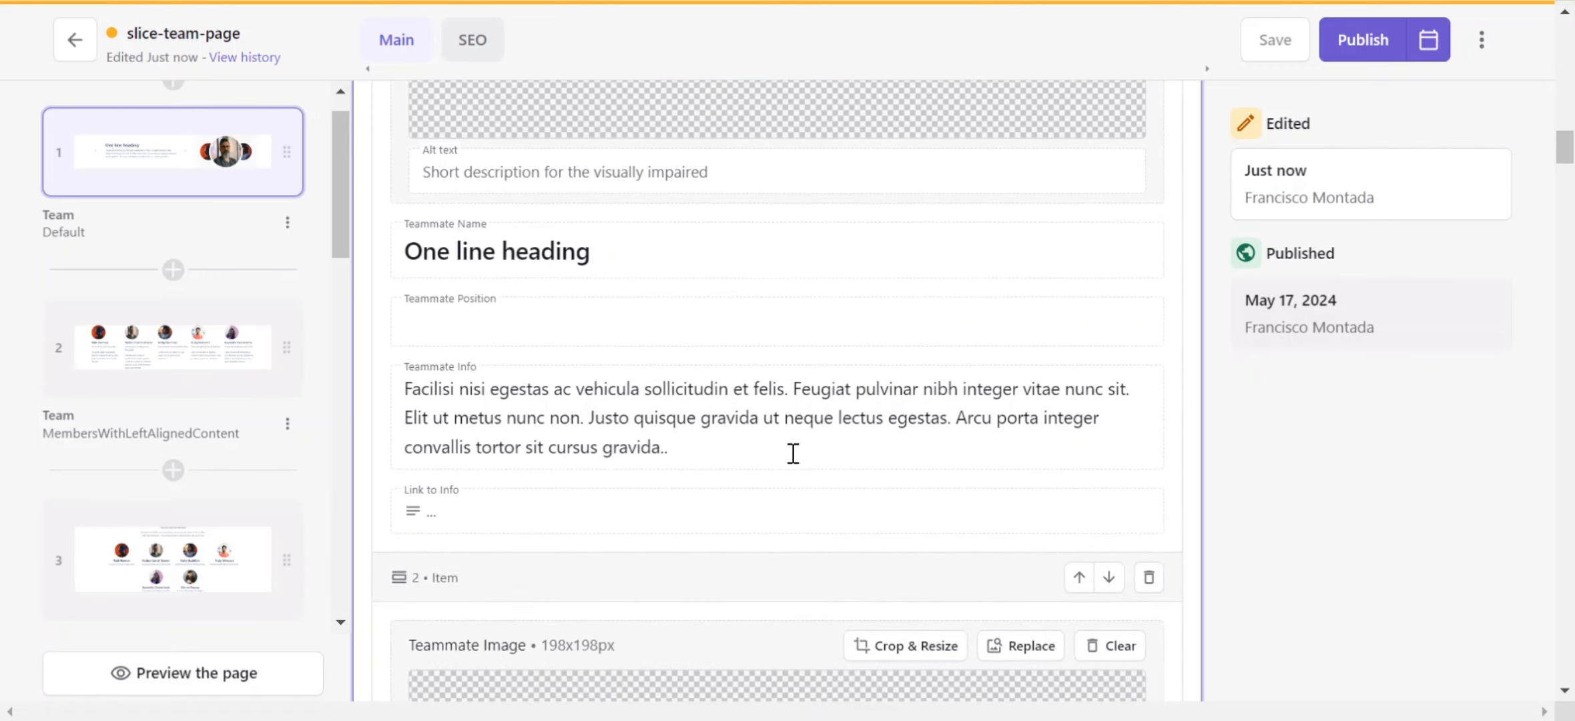
left_click_drag(1572, 165, 1571, 325)
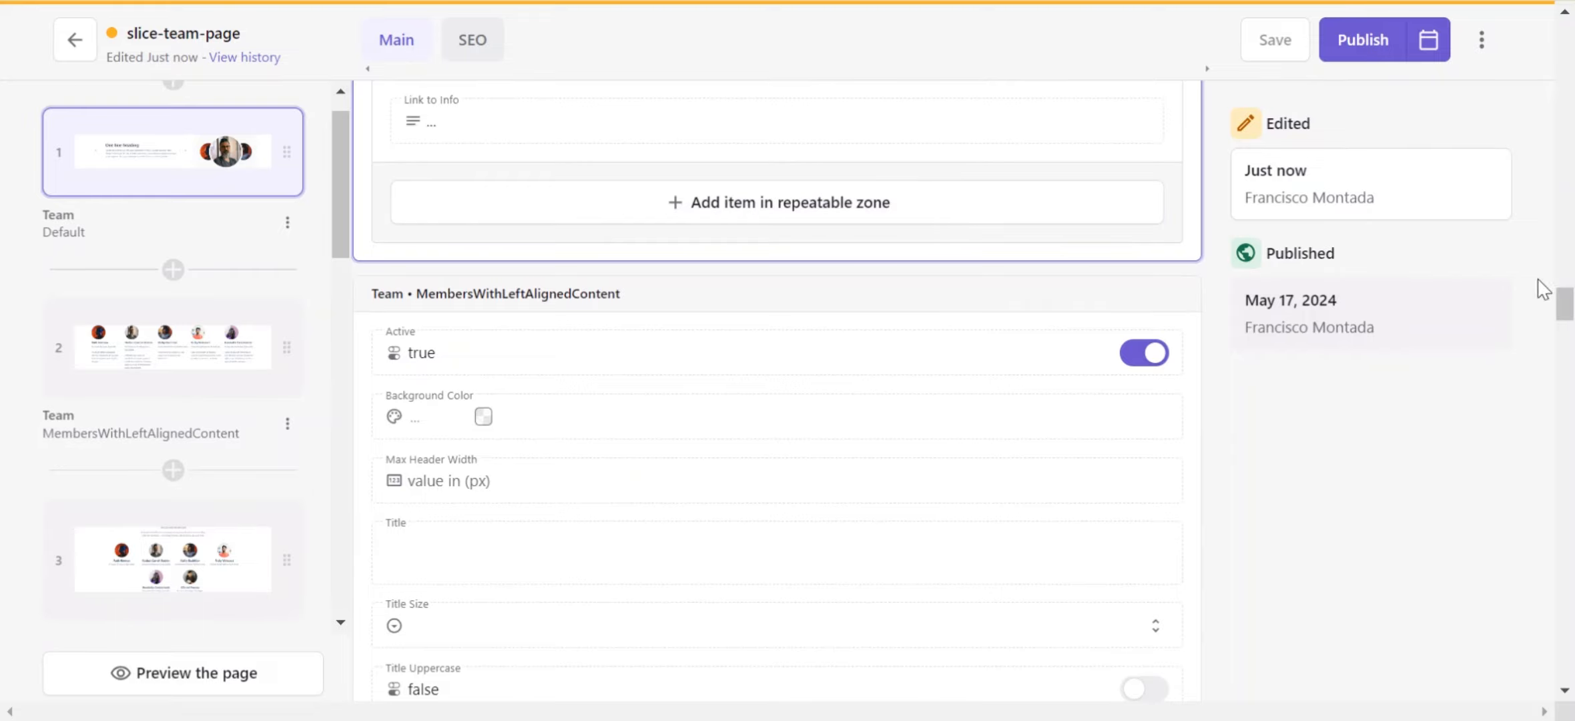
Step: Advance the Team Default carousel twice in the page preview
left_click_drag(1565, 298, 1548, 204)
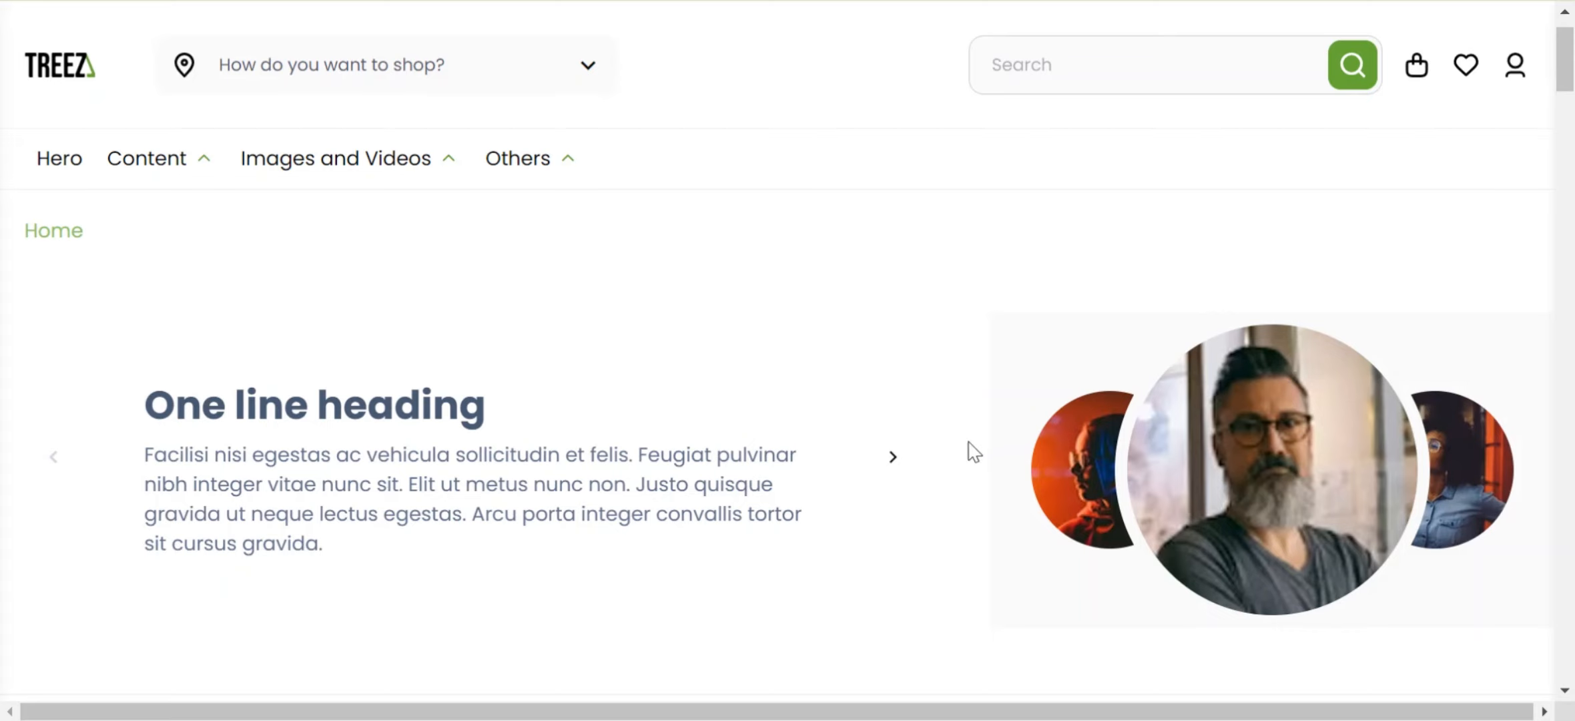
left_click(913, 472)
left_click(913, 473)
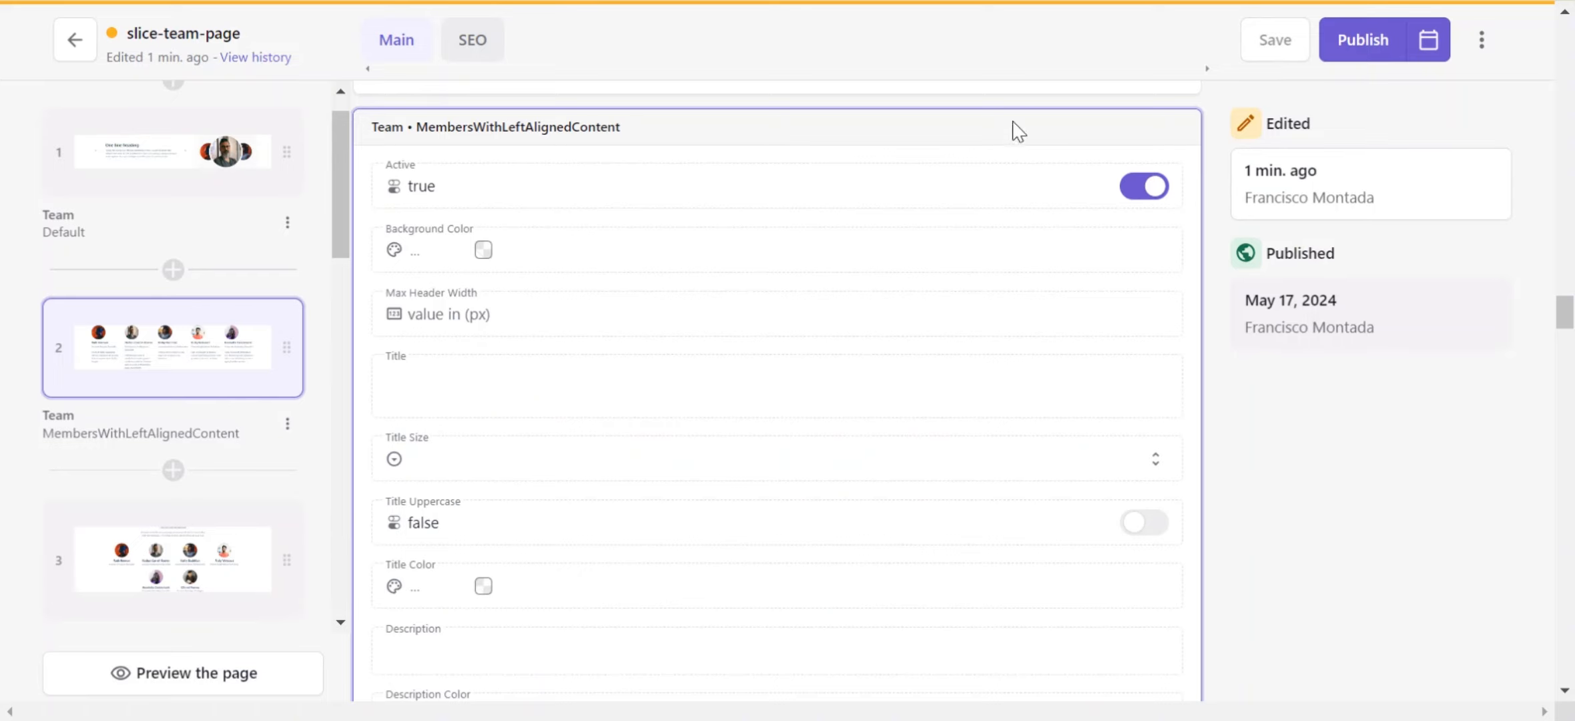
Step: Compare the MembersWithLeftAlignedContent slice's fields with its rendering in the preview
left_click_drag(1559, 329, 1549, 413)
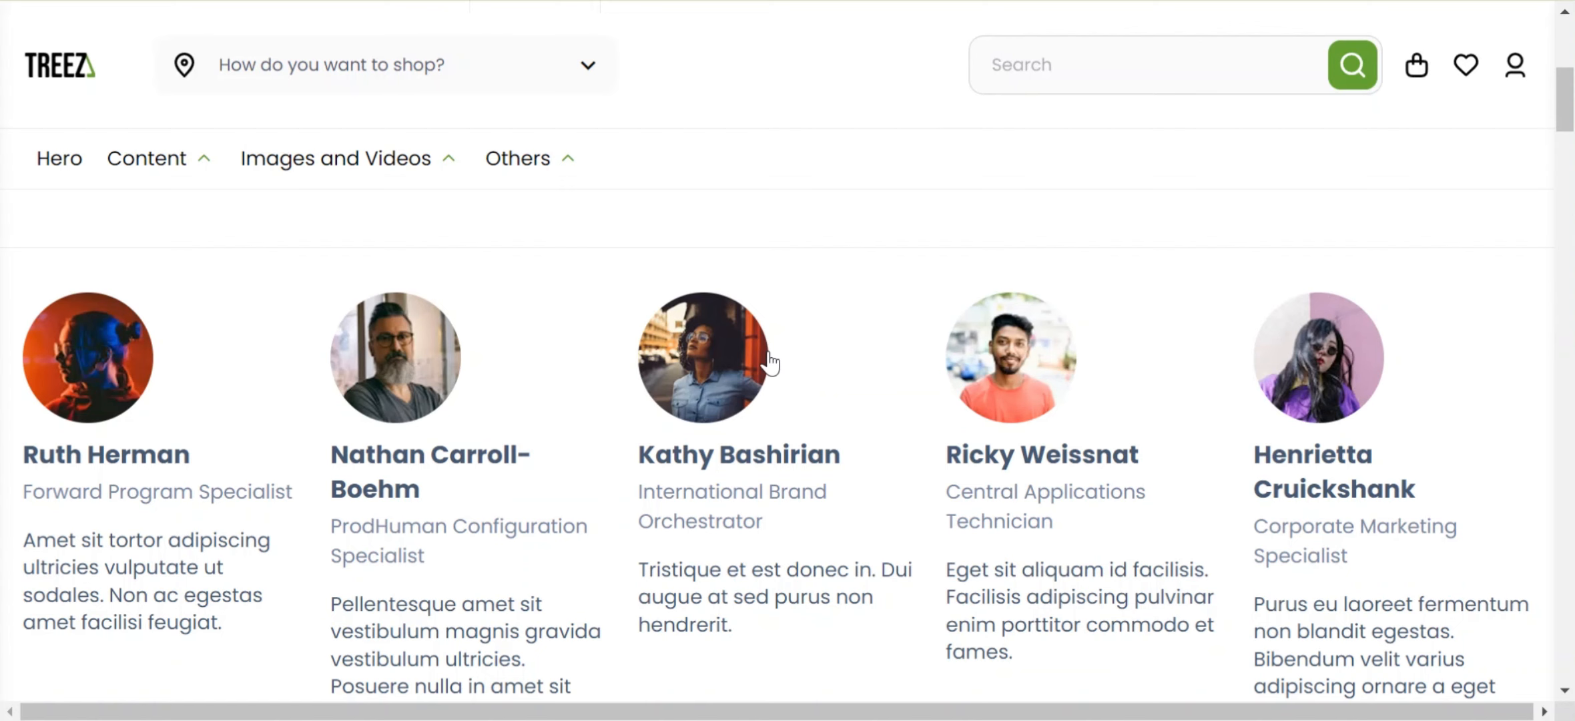
left_click(534, 2)
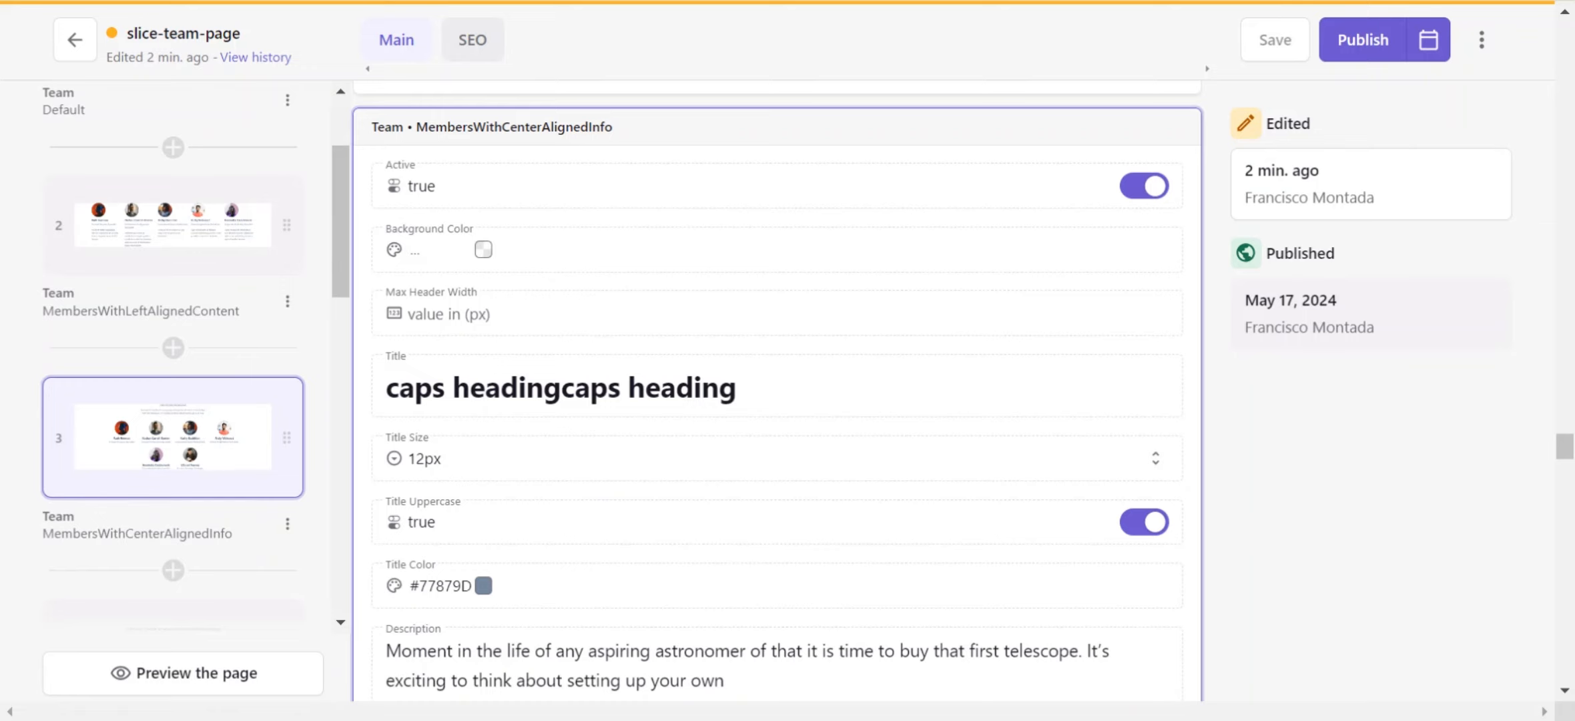
Step: Examine the MembersWithCenterAlignedInfo slice's title settings and scroll through its rendered team grid in the preview
left_click_drag(1564, 447, 1565, 499)
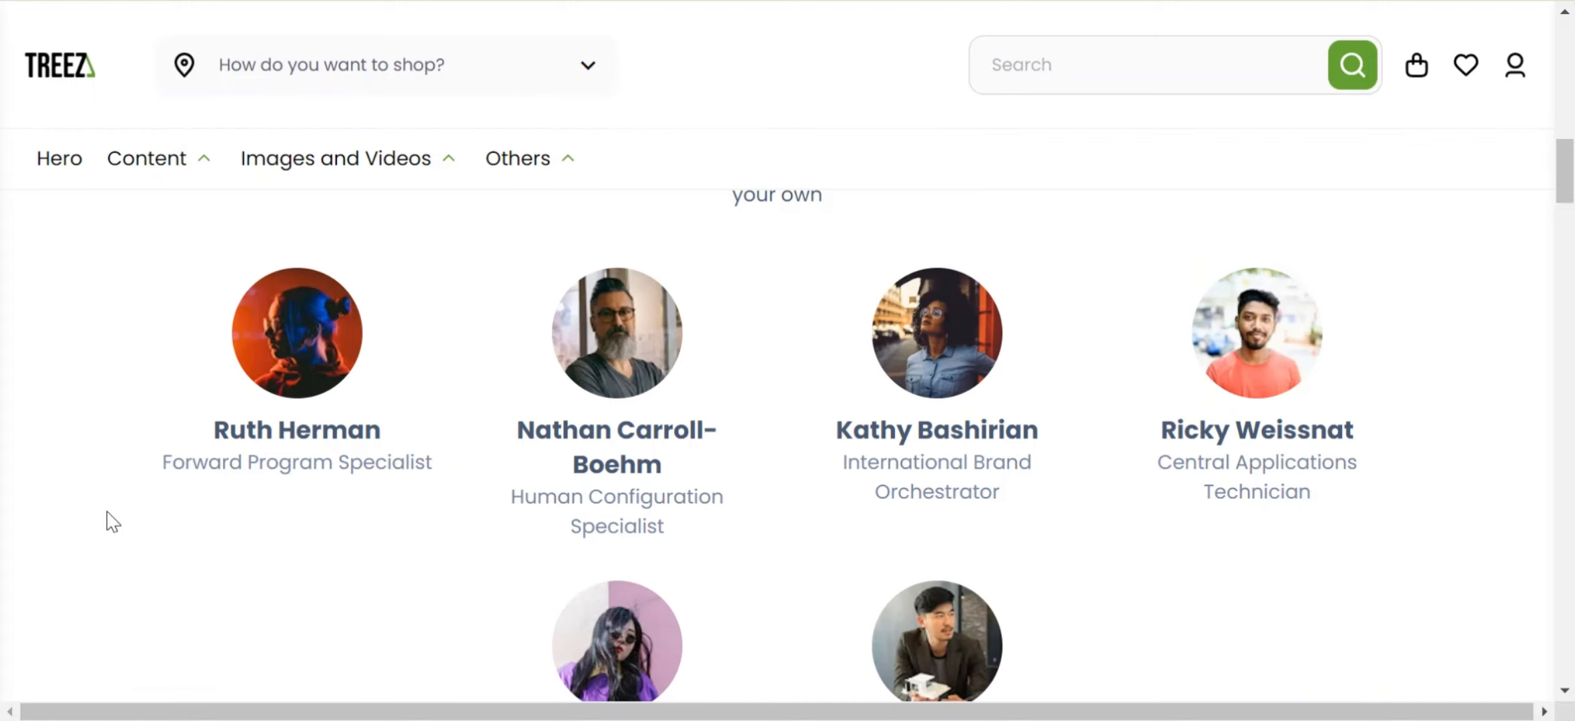
scroll(1570, 215, "down", 1)
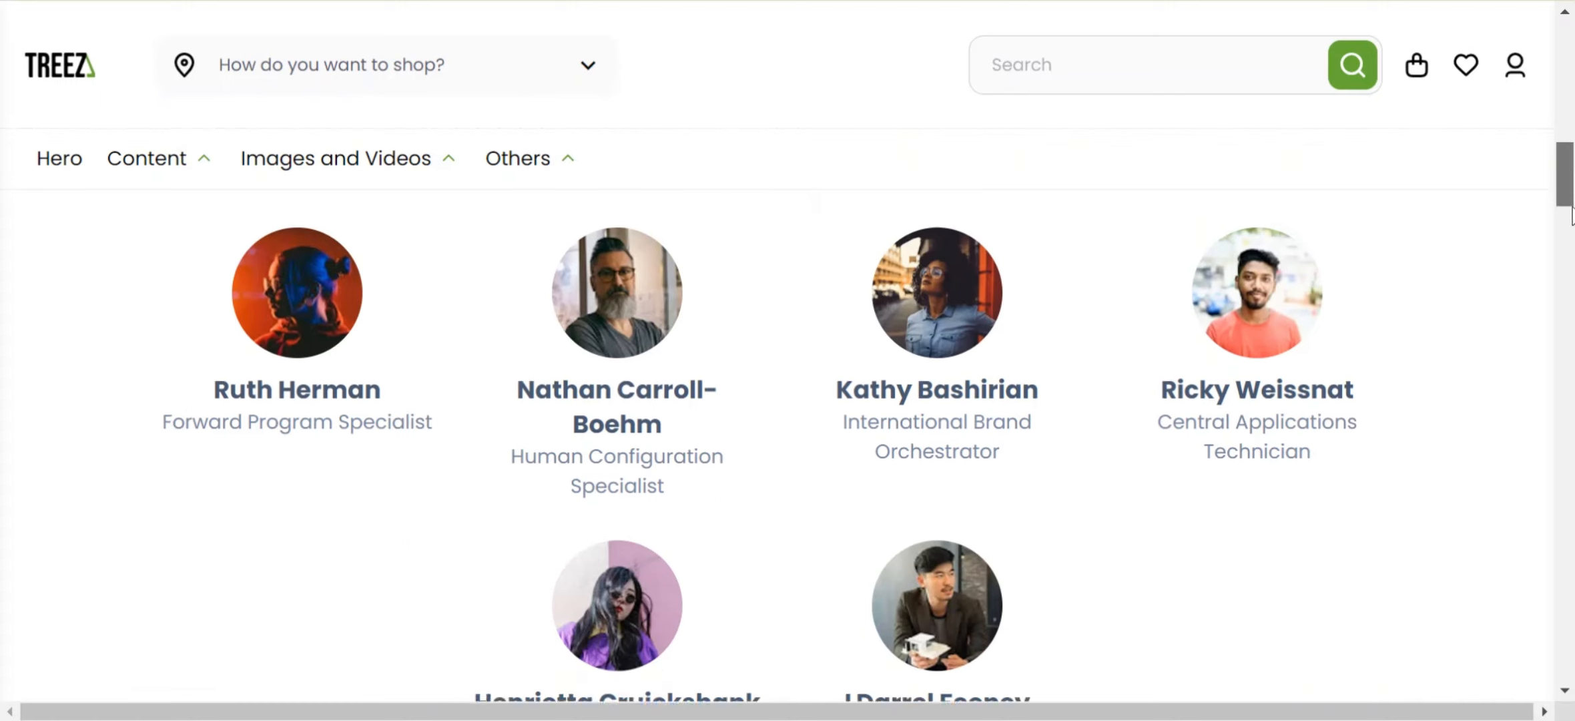
scroll(1569, 215, "down", 3)
key("ctrl+Tab")
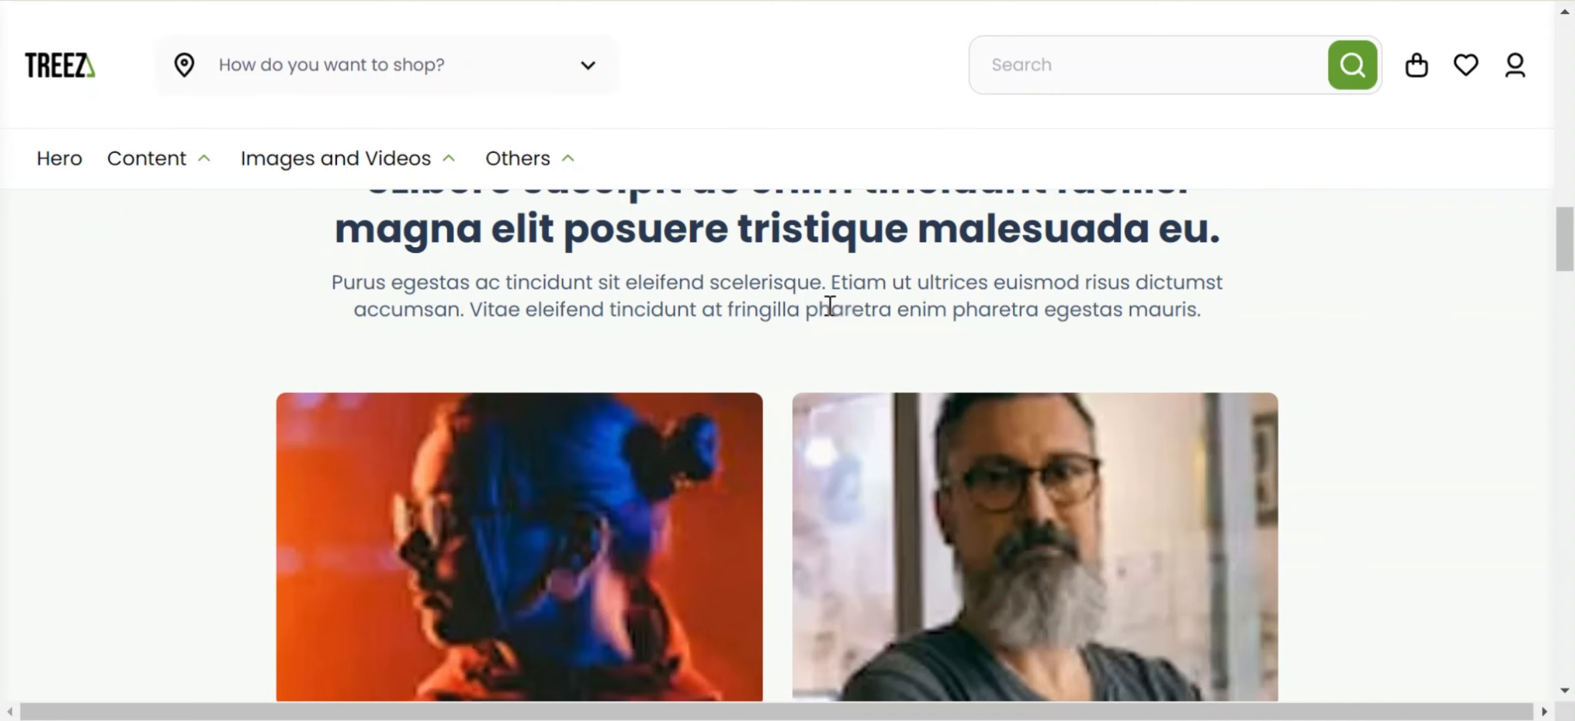
Step: Examine the MembersAt4Columns slice's fields and its rendered member cards with social icons in the preview
left_click_drag(1569, 251, 1570, 325)
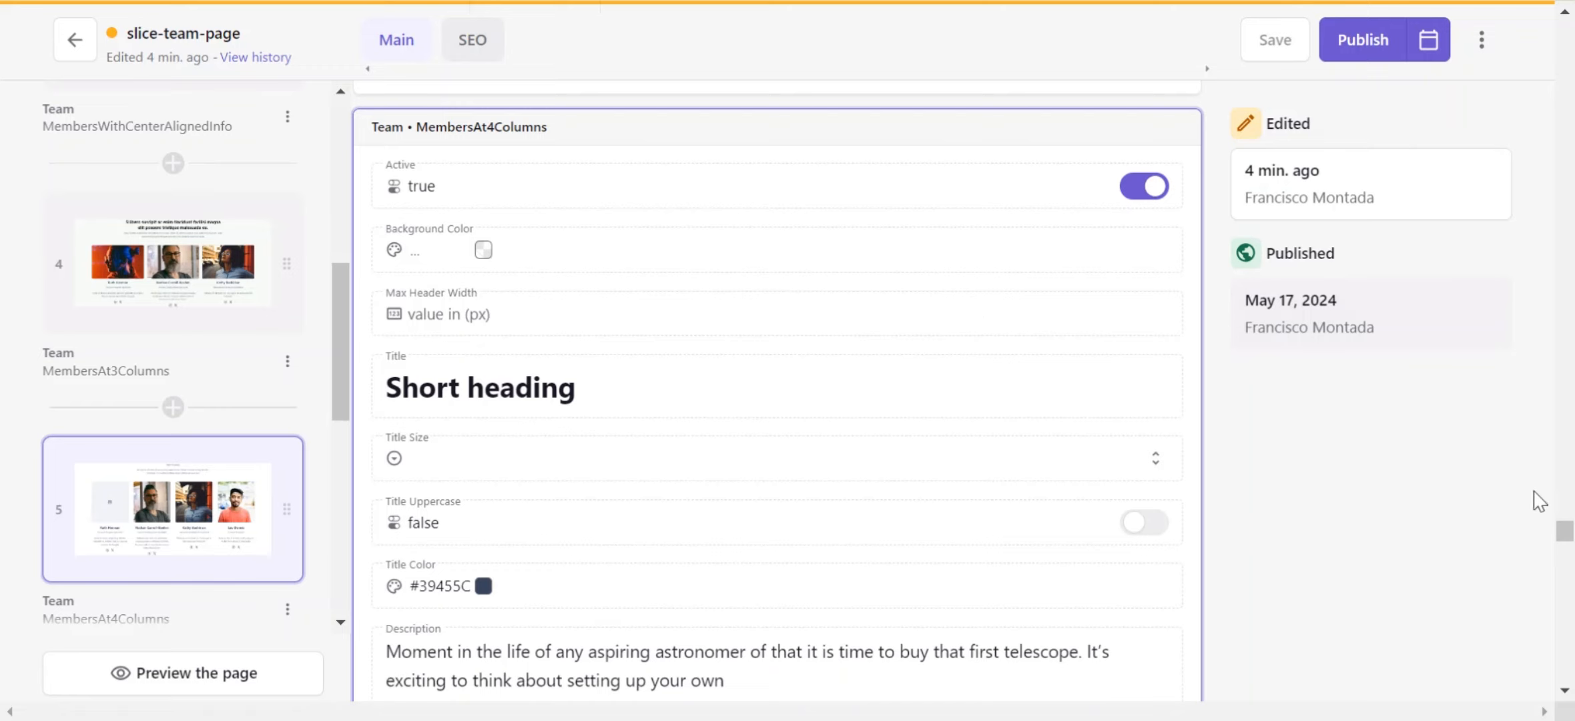
left_click_drag(1564, 534, 1560, 595)
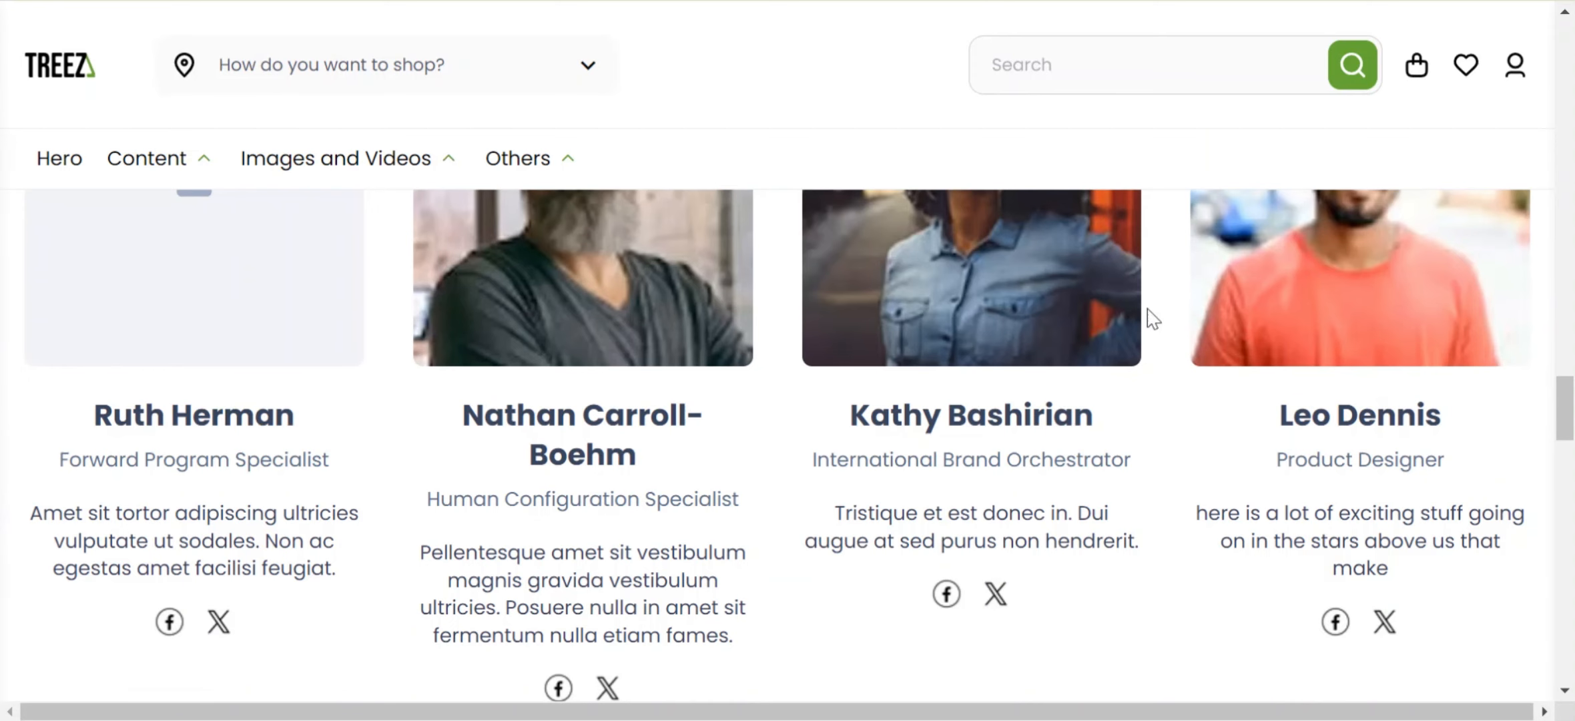
left_click_drag(1559, 427, 1551, 425)
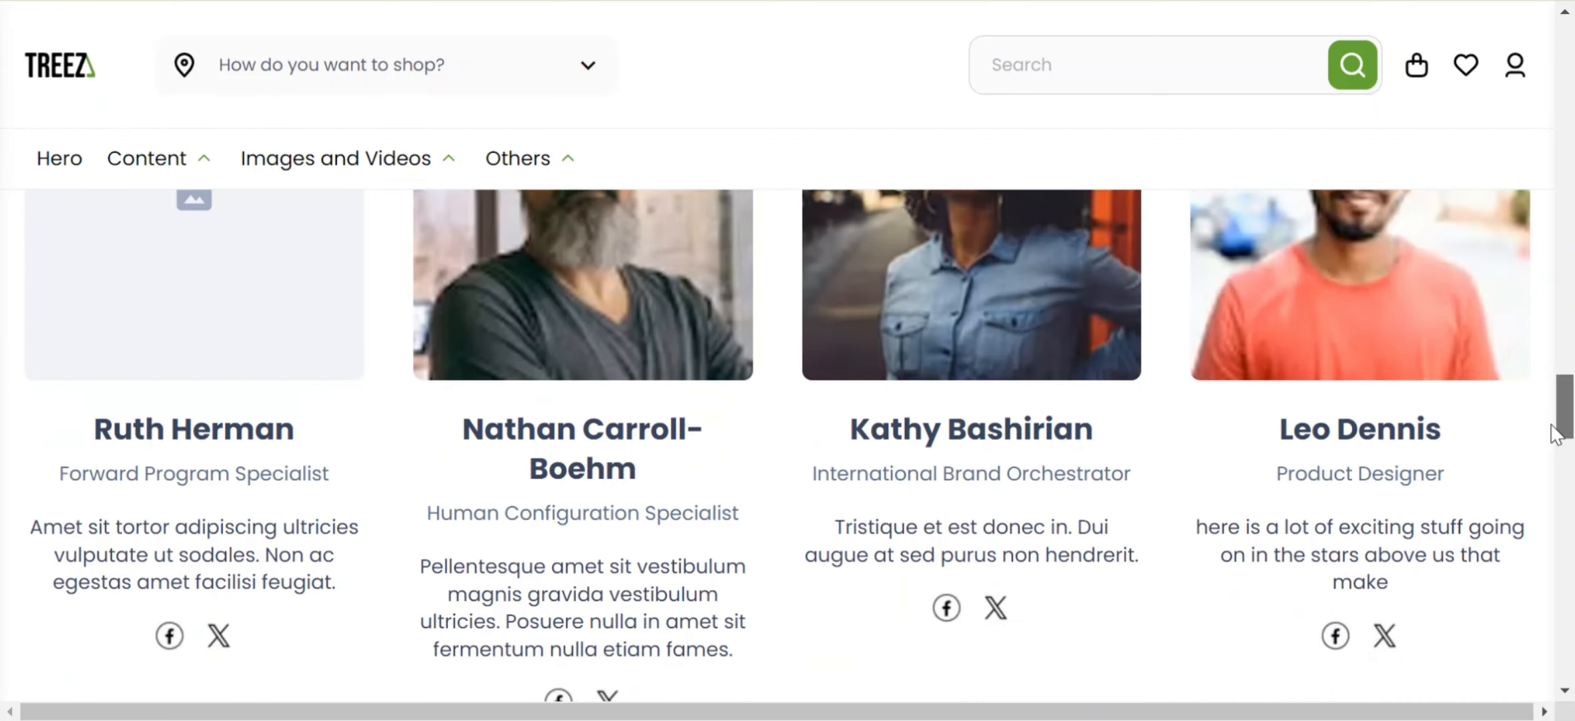
left_click_drag(1555, 434, 1558, 441)
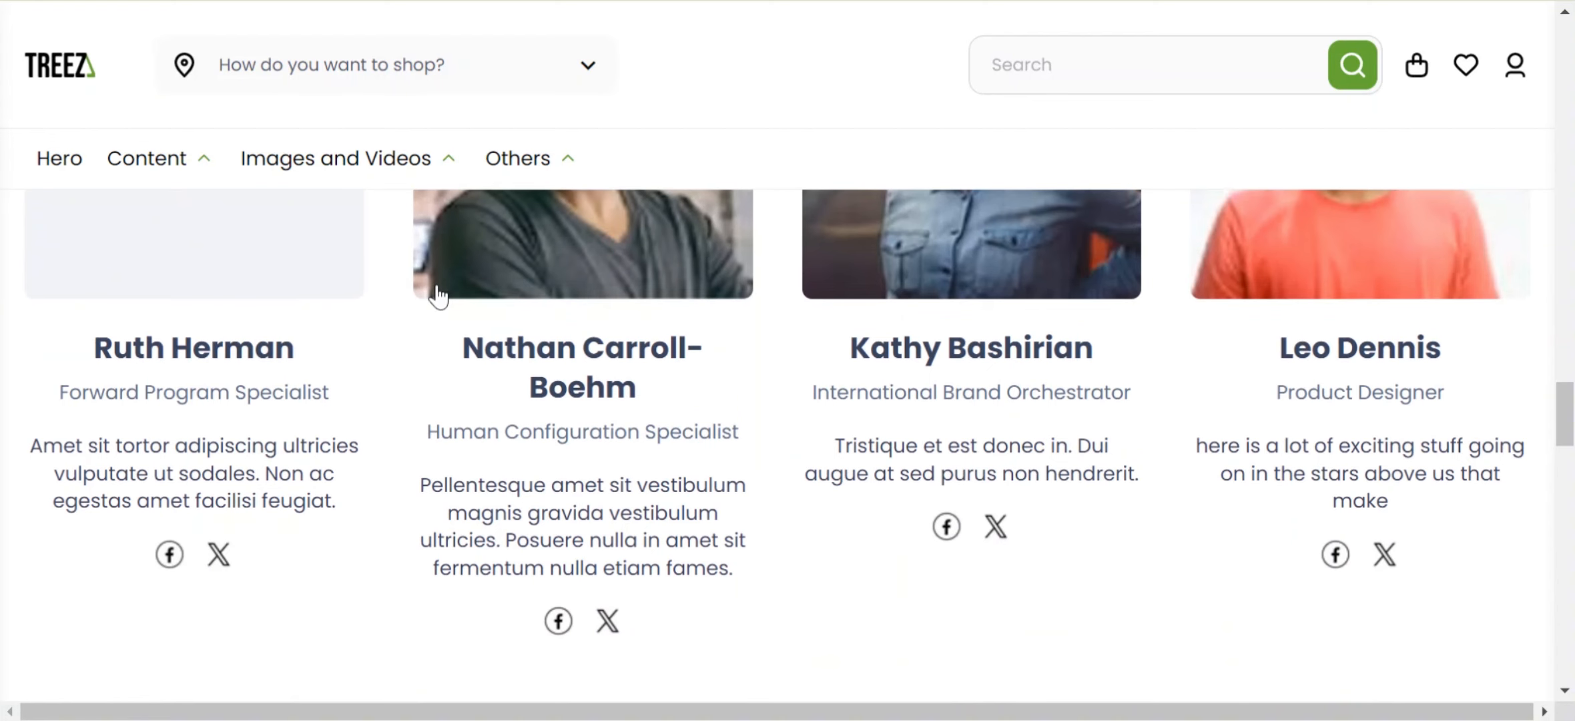
key("ctrl+shift+Tab")
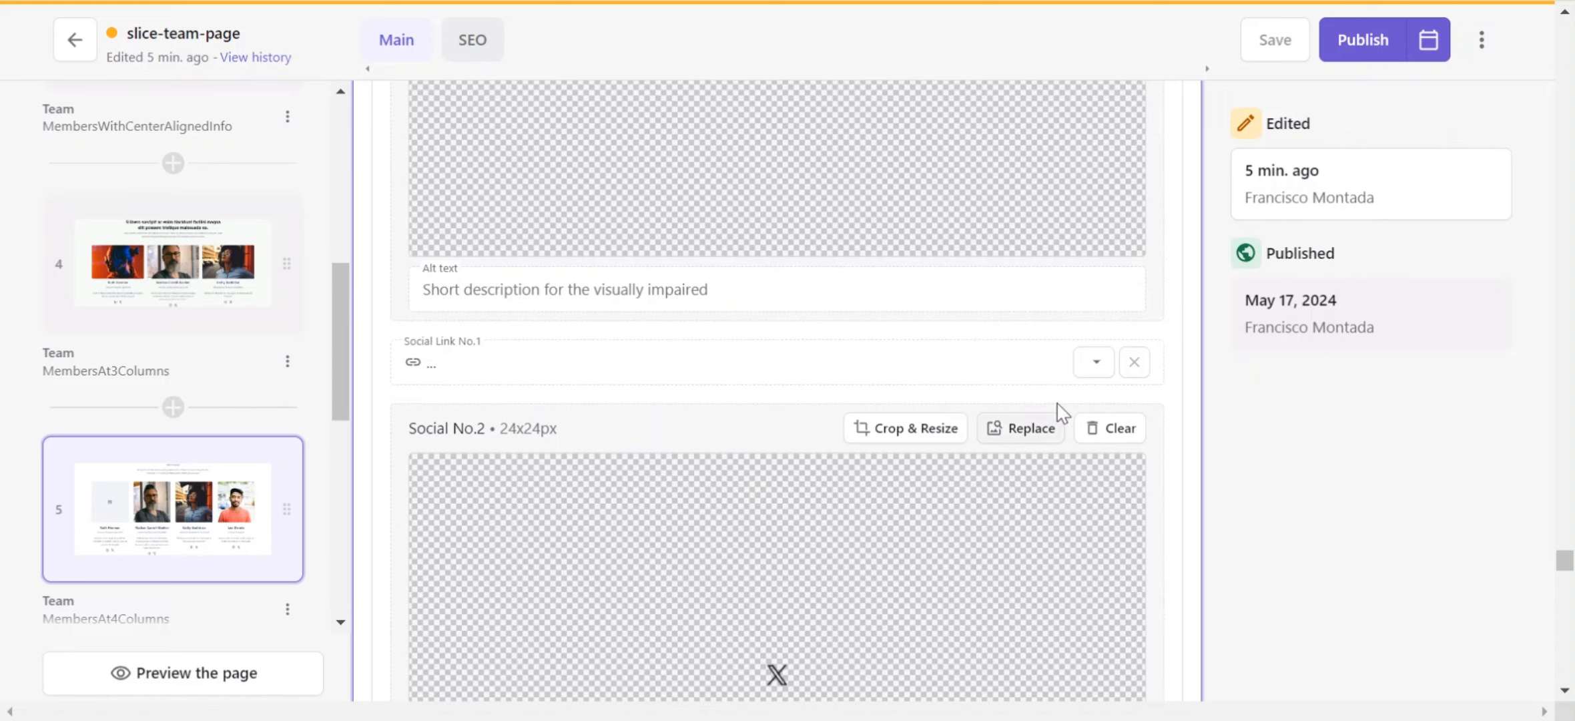
Step: Examine the MembersAt4Columns teammate fields and social image and link entries, continuing to the IndividualBriefingMembersRight slice
left_click(1573, 539)
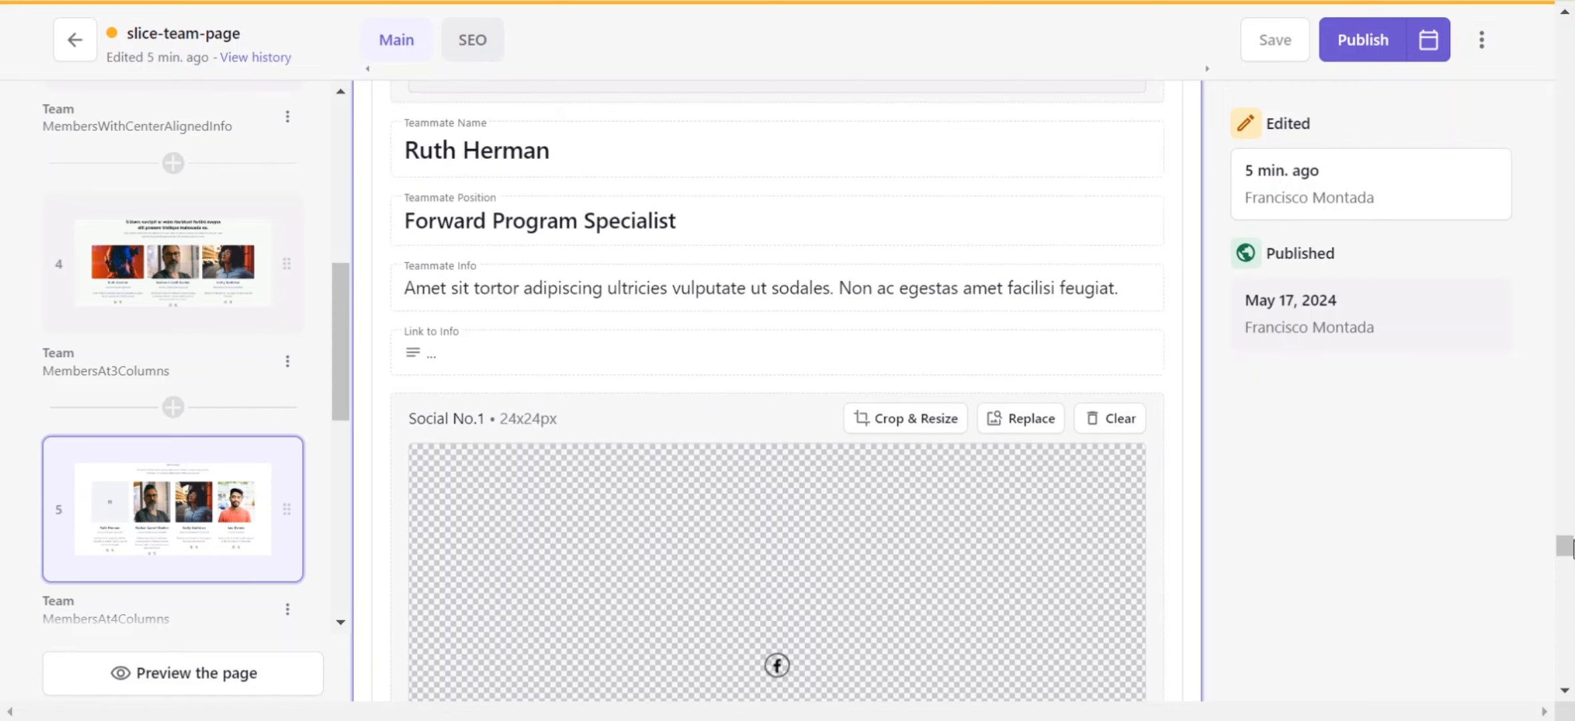
left_click_drag(1565, 545, 1565, 553)
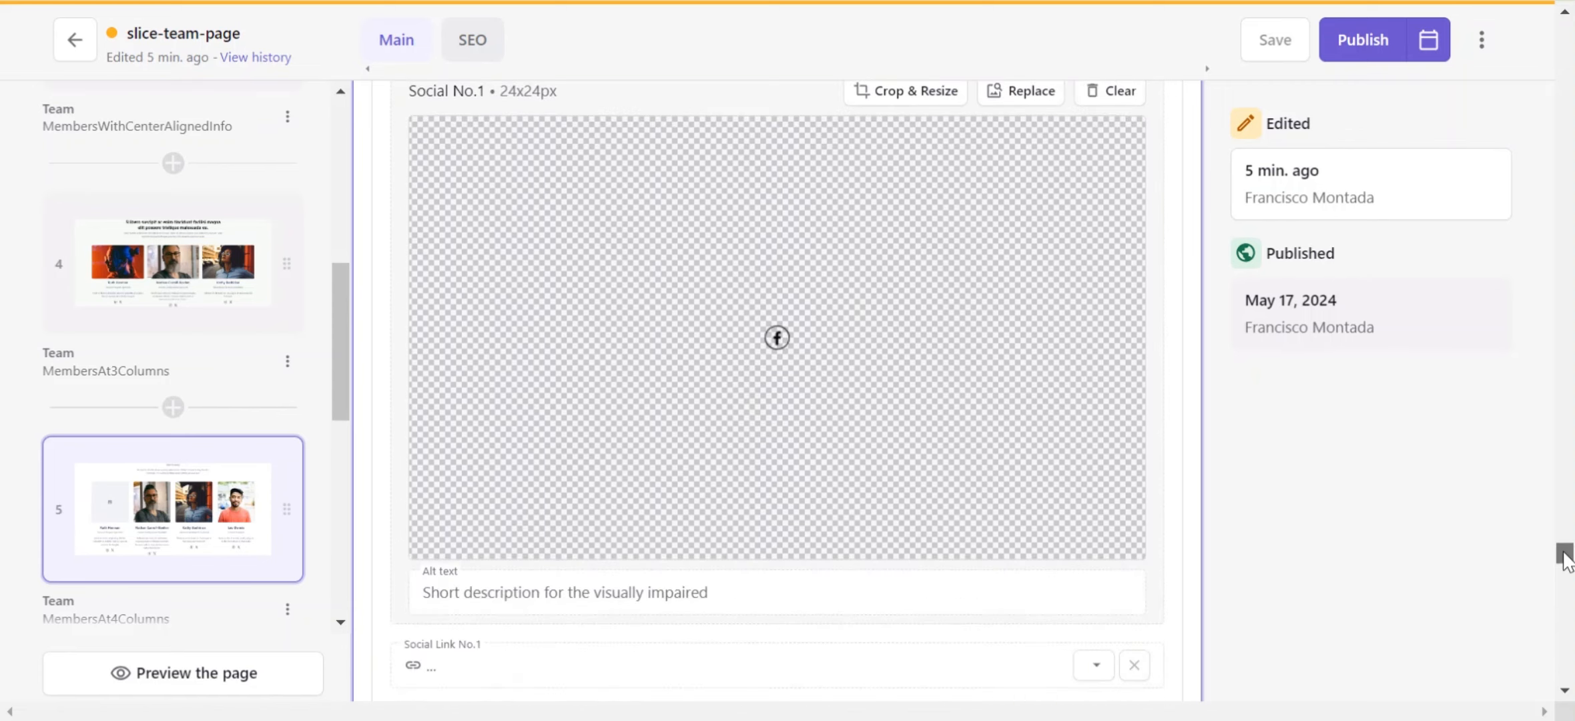
scroll(778, 400, "down", 5)
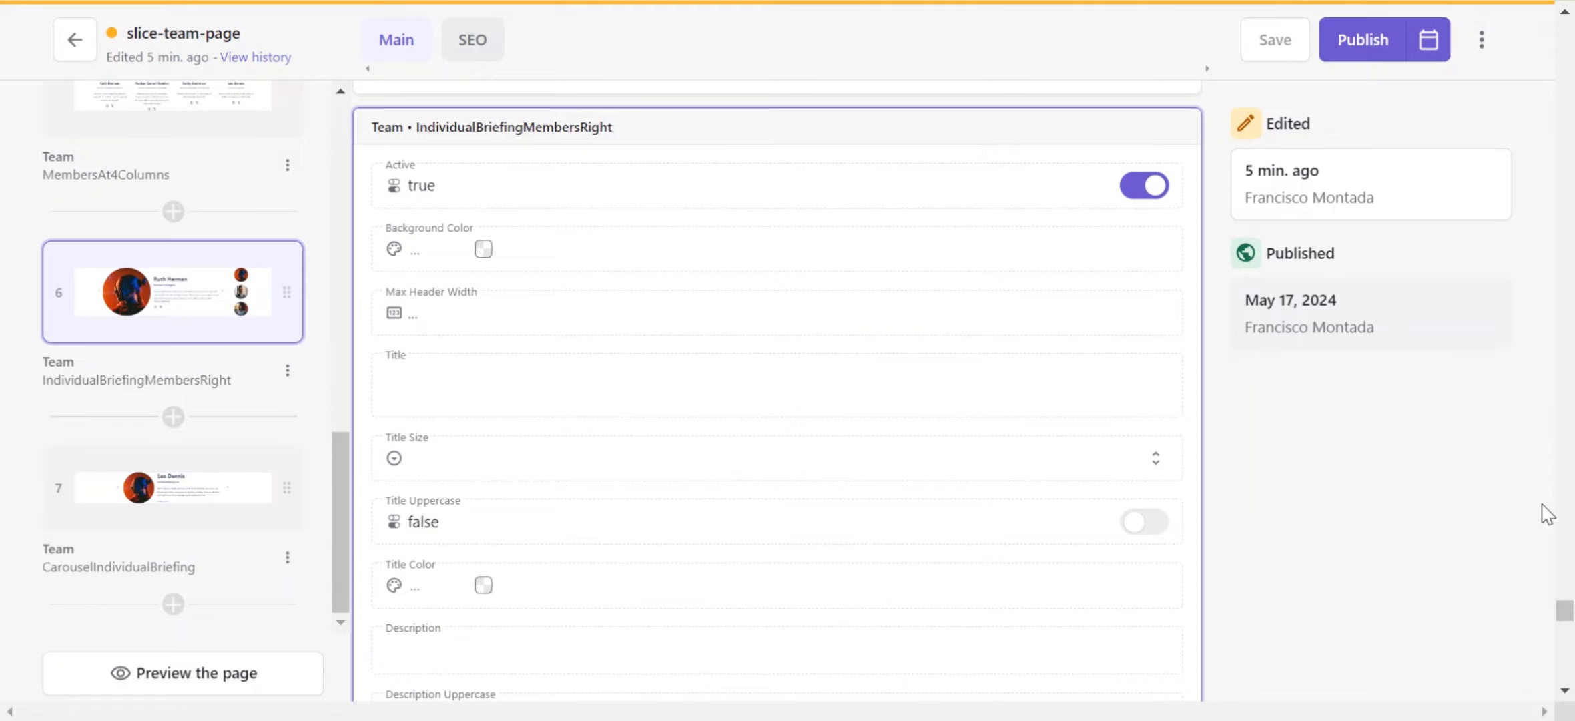
Step: Examine the IndividualBriefingMembersRight slice's teammate fields and advance its member carousel in the site preview
left_click_drag(1569, 611, 1569, 658)
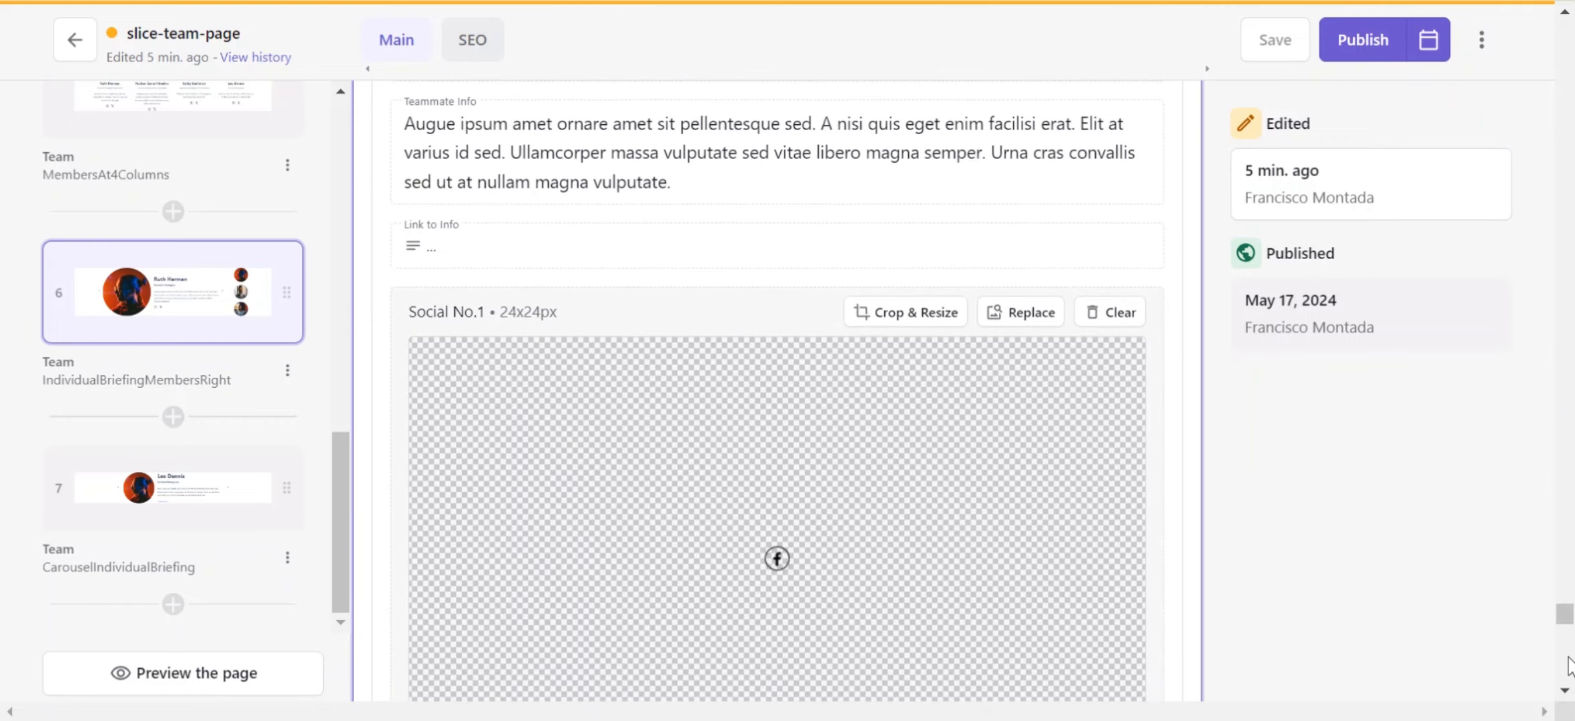
scroll(1248, 431, "down", 2)
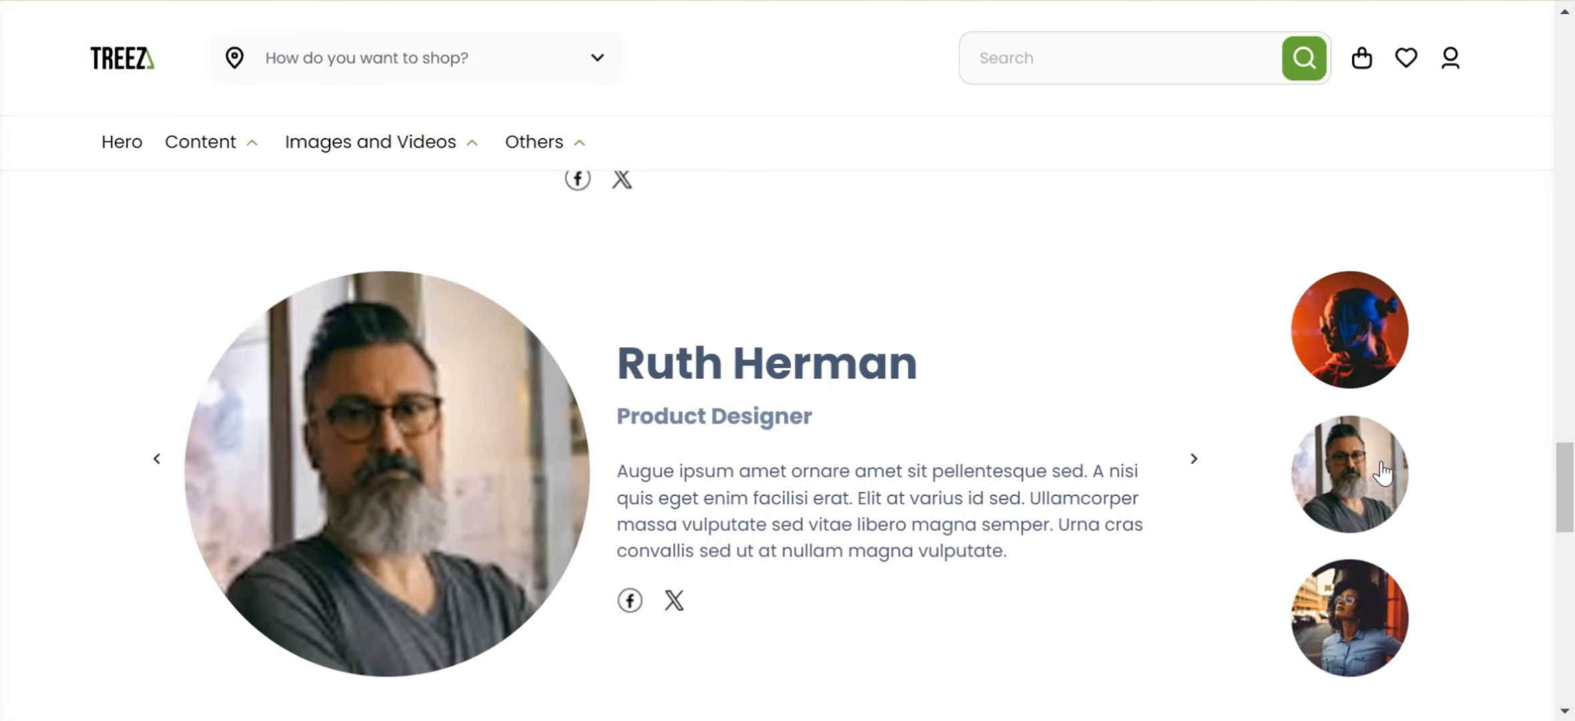
left_click(1200, 469)
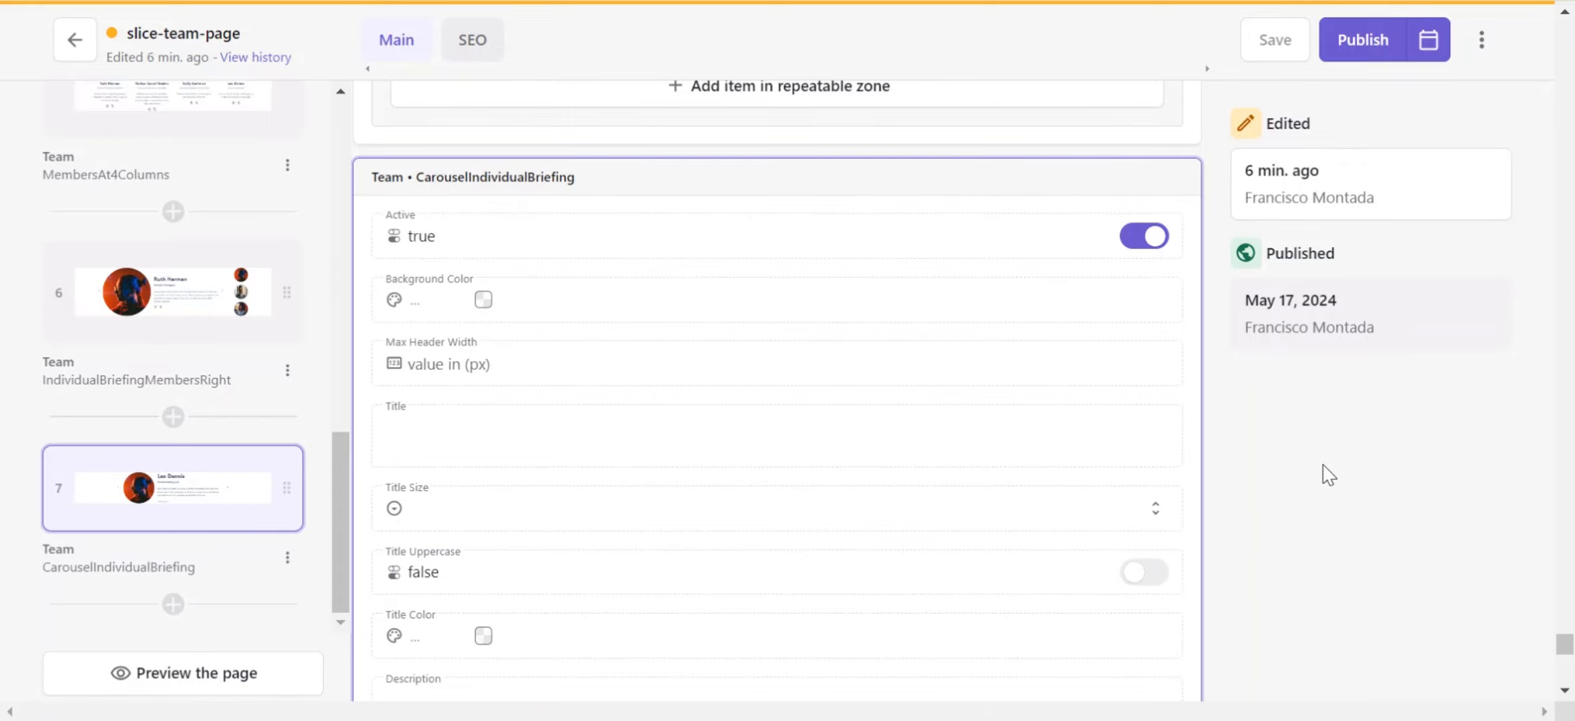
Step: Examine the CarouselIndividualBriefing slice's fields and step through its rendered carousel slides in the preview
left_click_drag(1565, 645, 1573, 709)
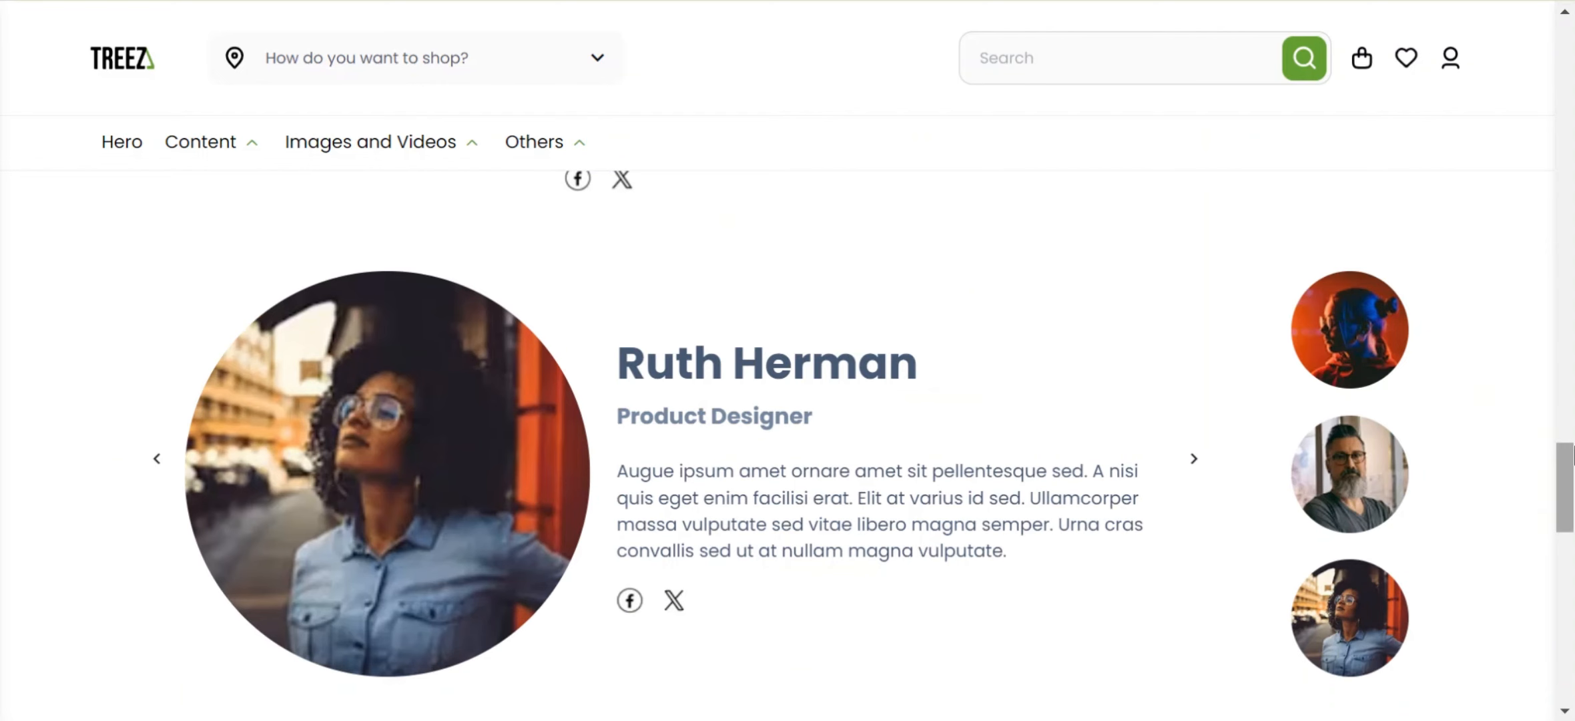
left_click_drag(1569, 470, 1569, 528)
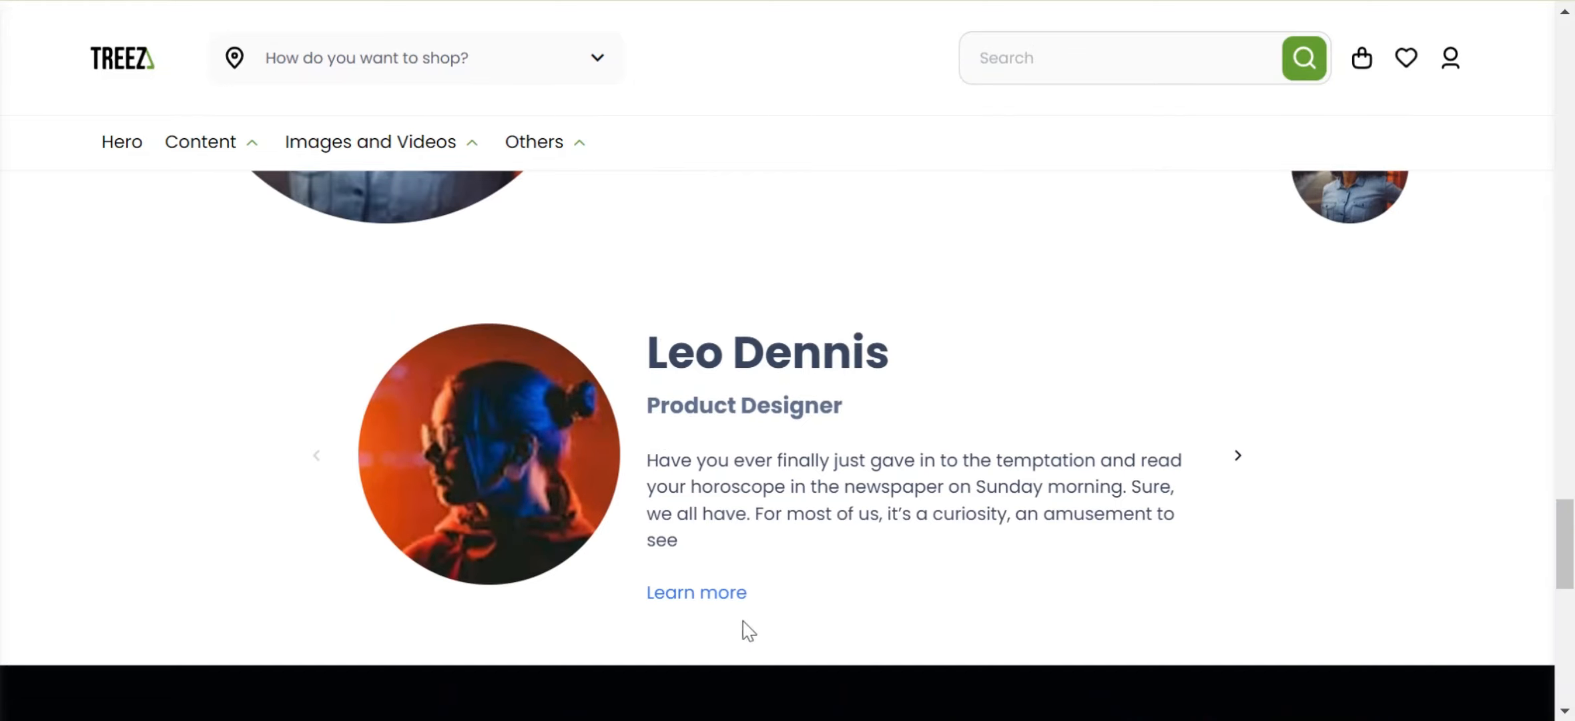
left_click(1238, 456)
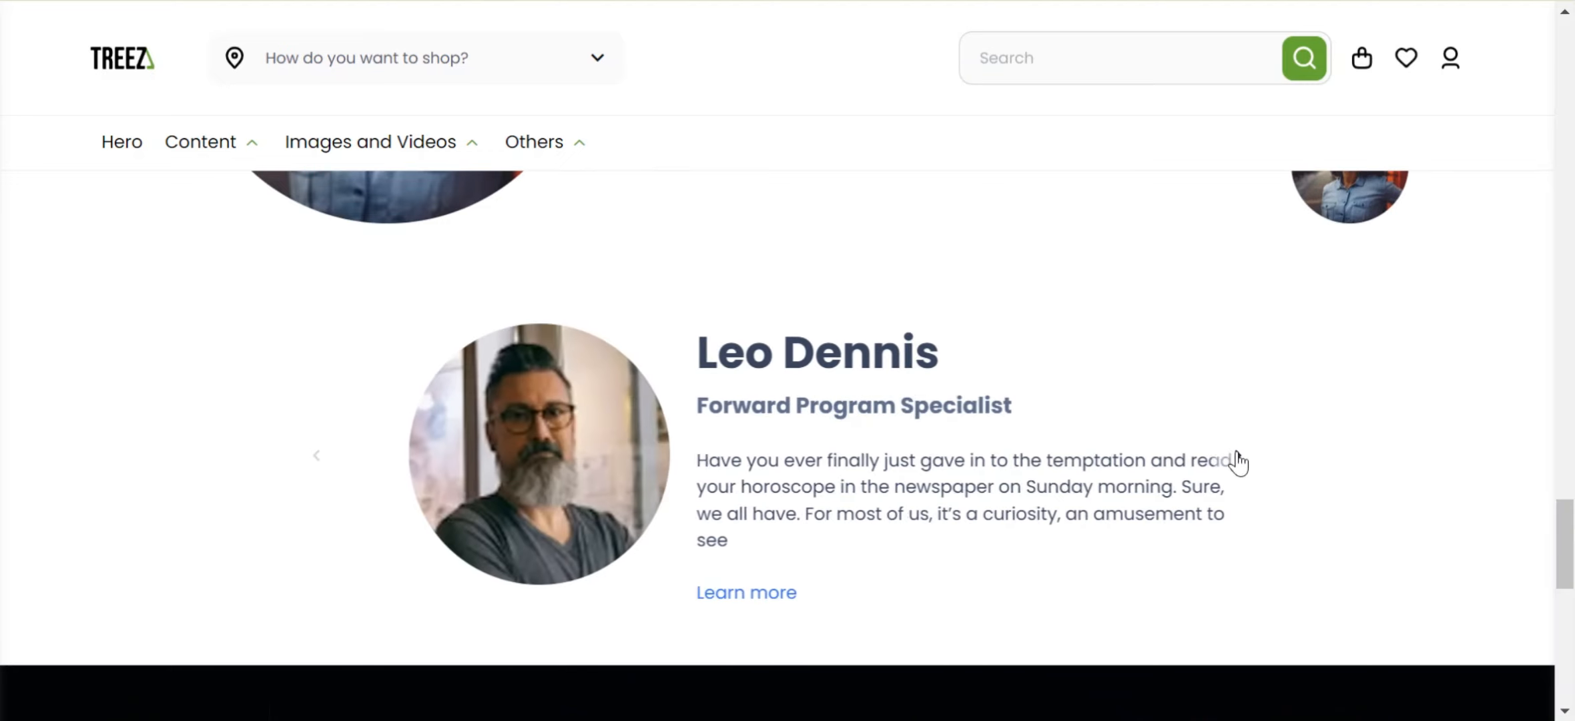